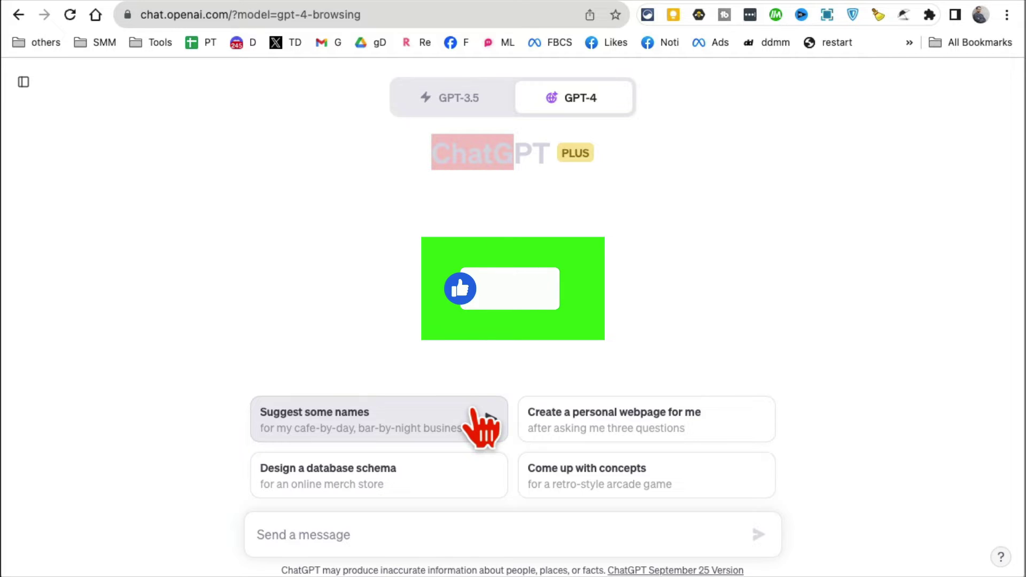
Switch GPT-4 from Browse with Bing to Default mode and focus the message box.
left_click(530, 230)
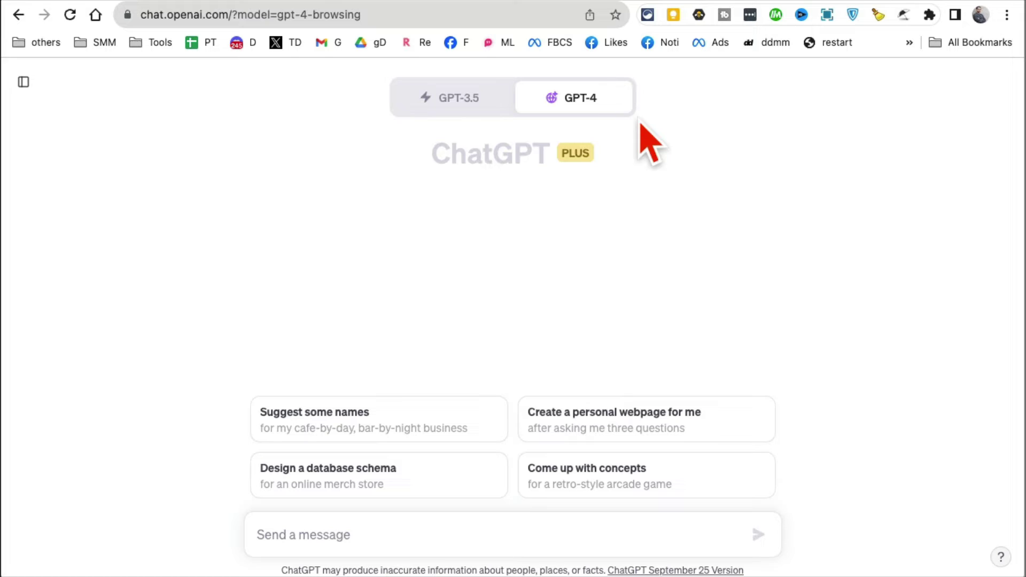
mouse_move(585, 110)
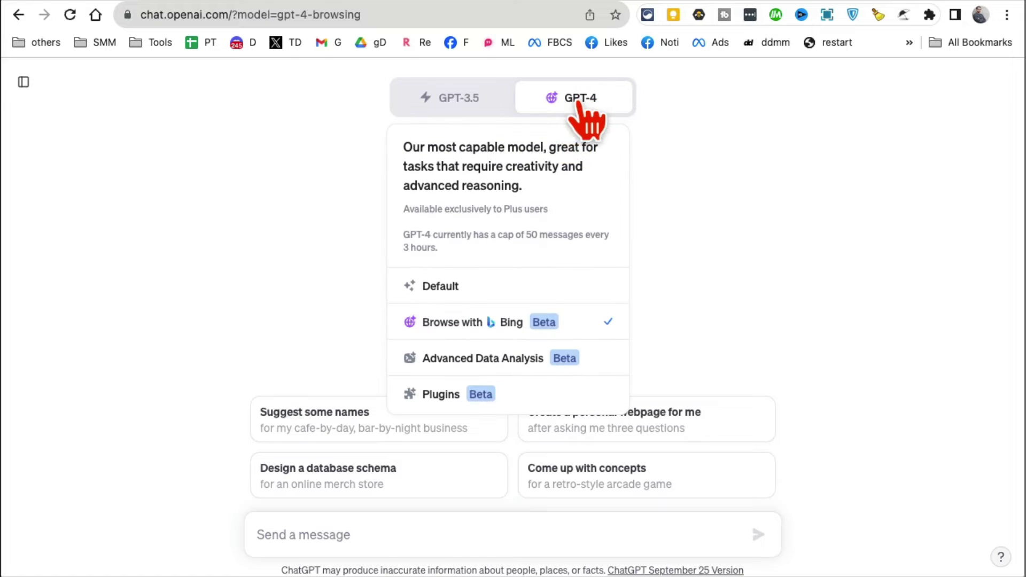
left_click(471, 282)
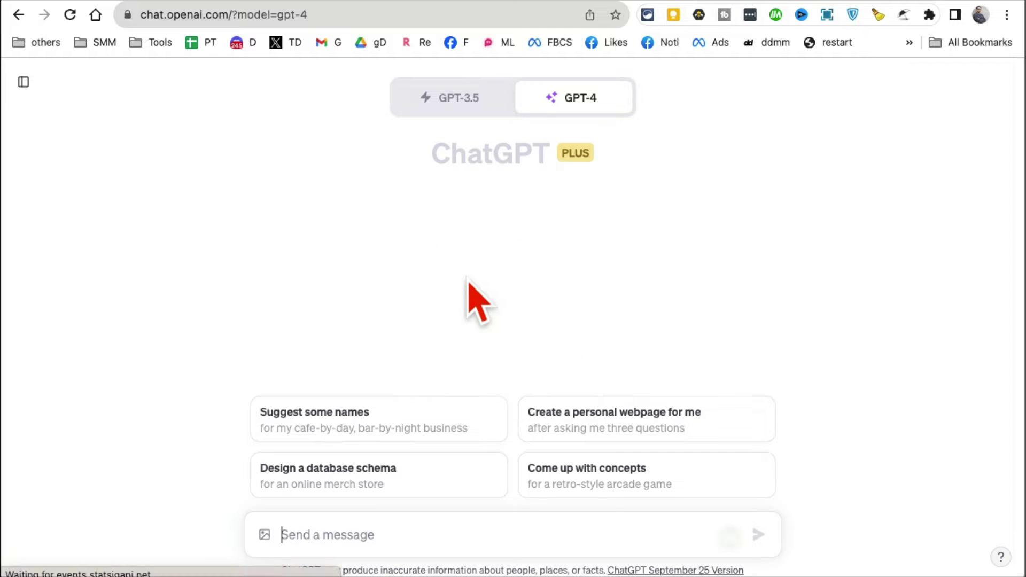
left_click(262, 519)
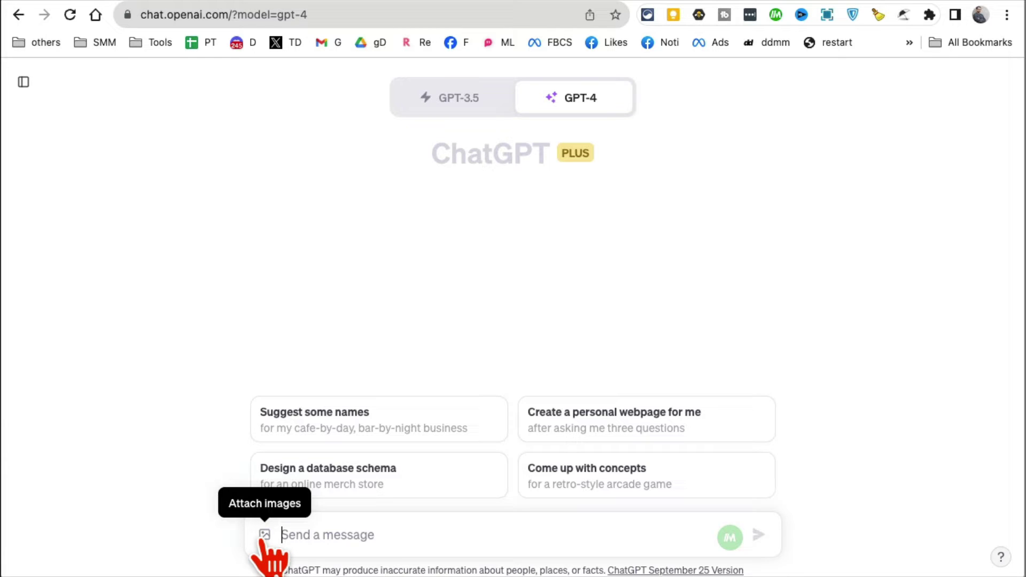
Attach dog.jpg and ask which breed it shows, getting a Golden Retriever puppy answer.
left_click(264, 536)
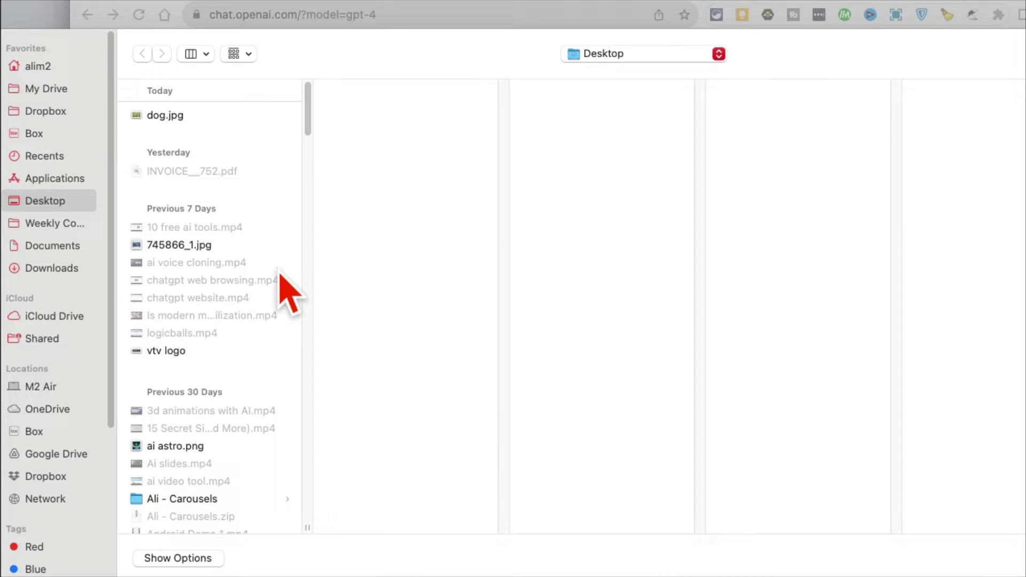
left_click(206, 120)
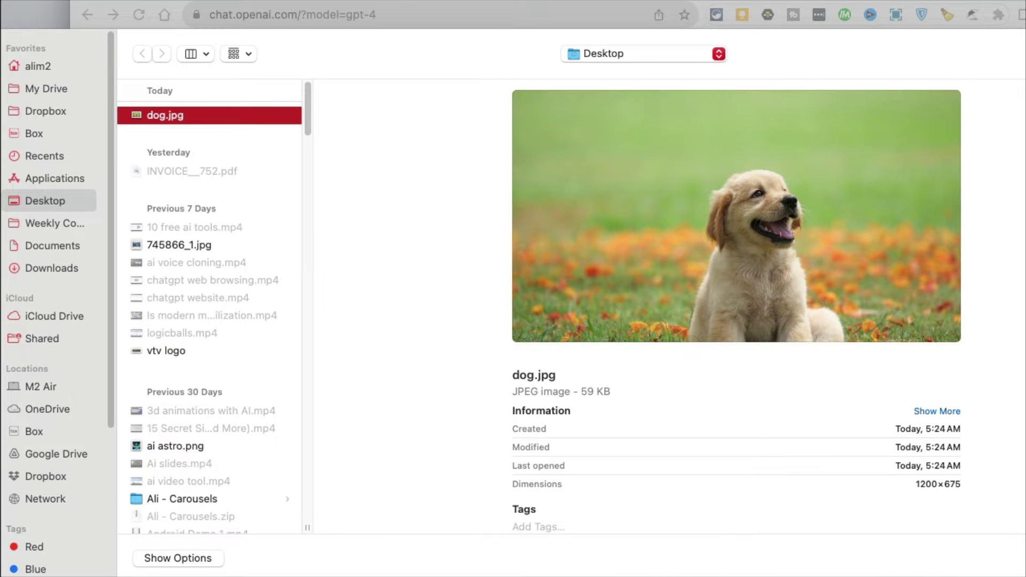
key("Return")
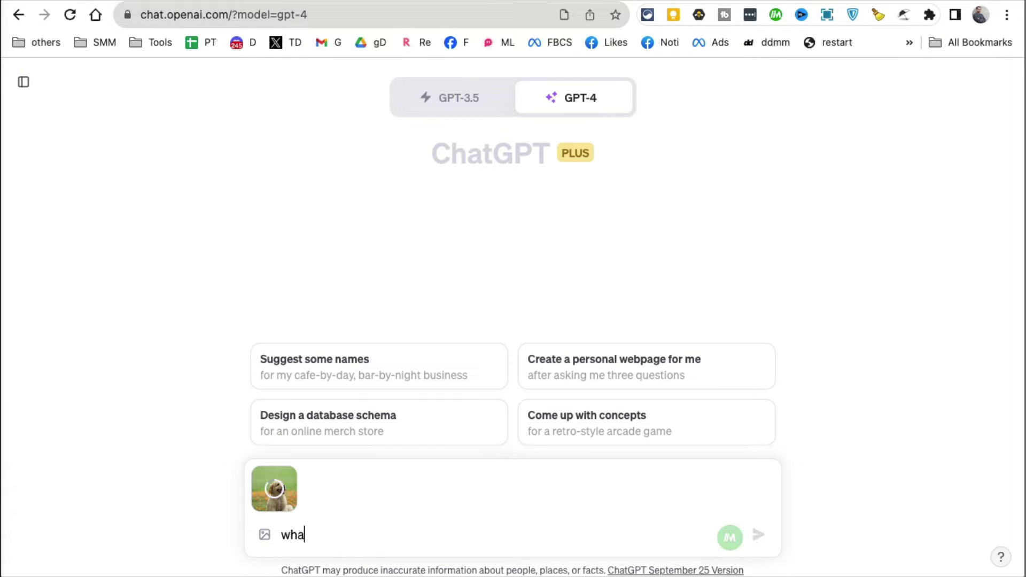
type("dog breed do you see in the pic?")
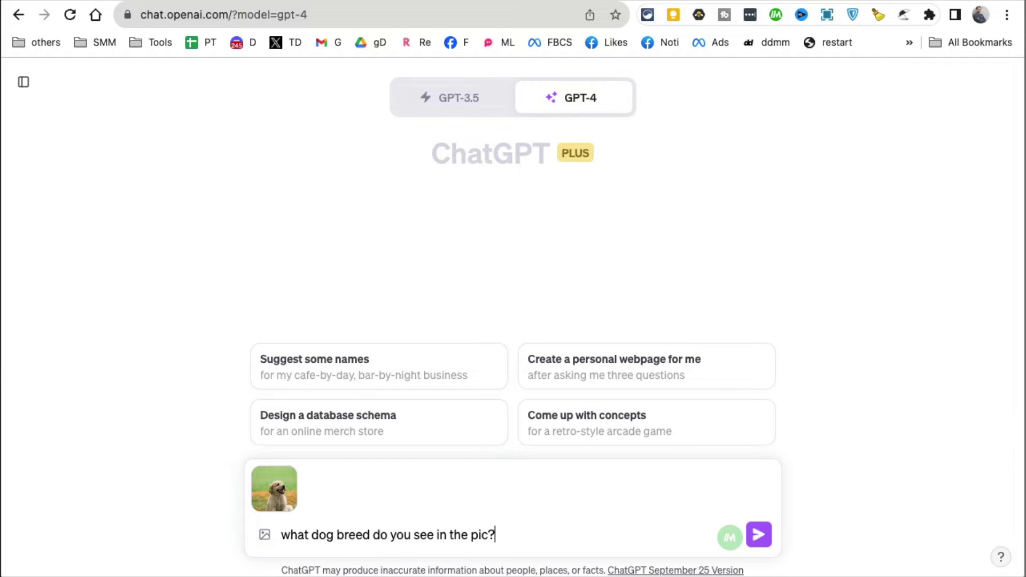
key("Return")
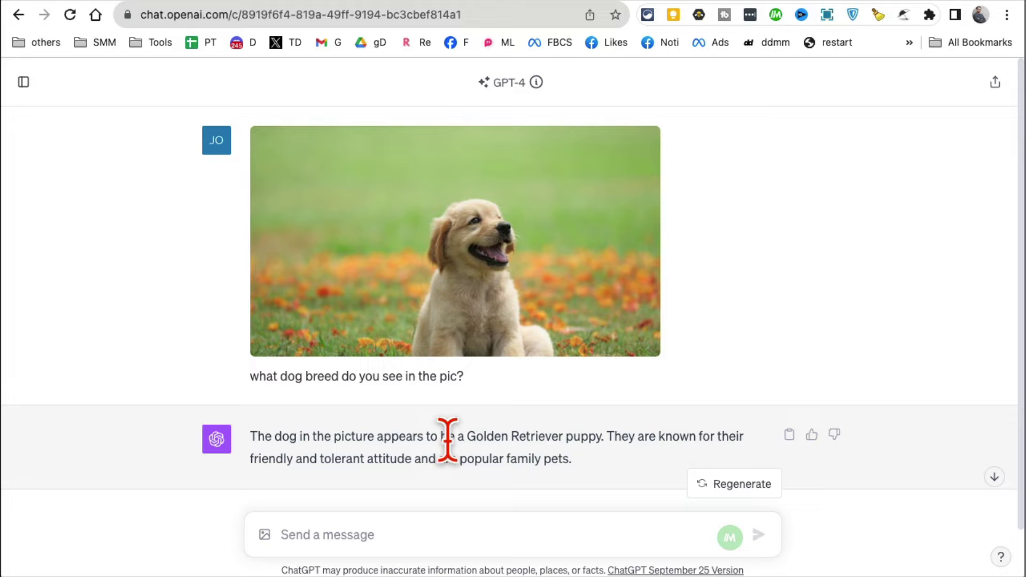
left_click_drag(445, 438, 598, 434)
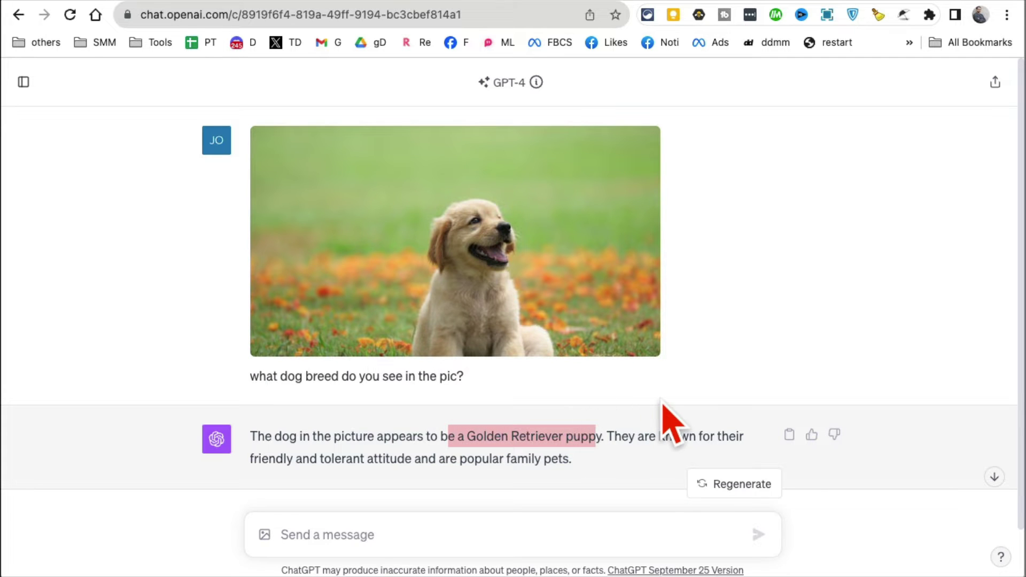
scroll(458, 264, "down", 1)
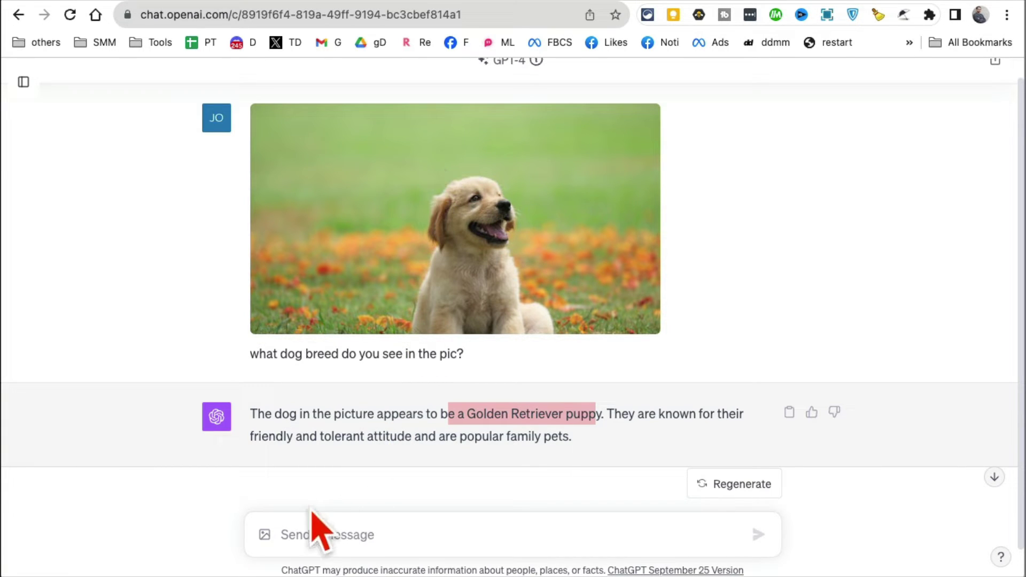
Attach food.jpg from the Desktop and send 'what do you see in this pic?'.
left_click(265, 535)
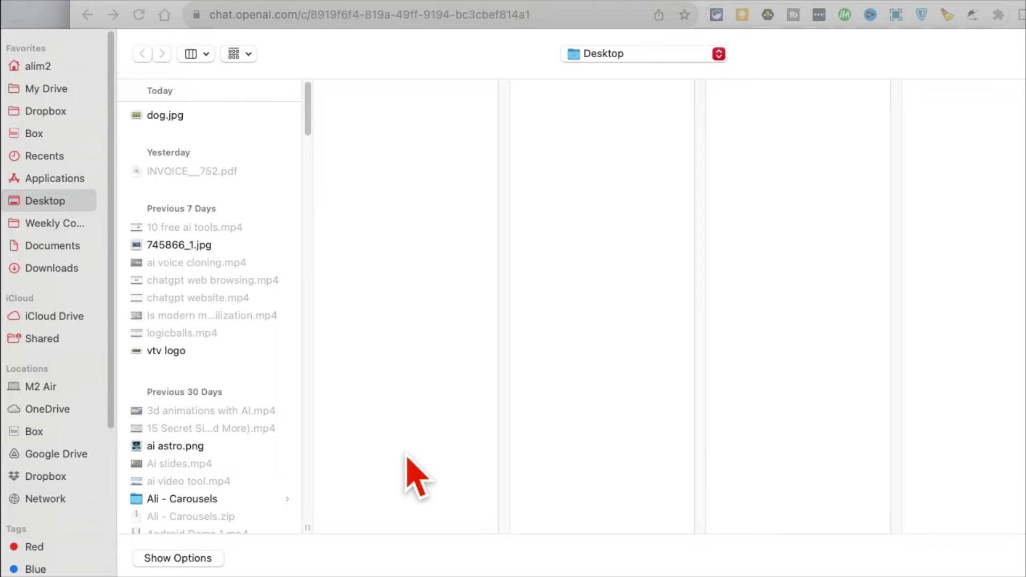
left_click(224, 128)
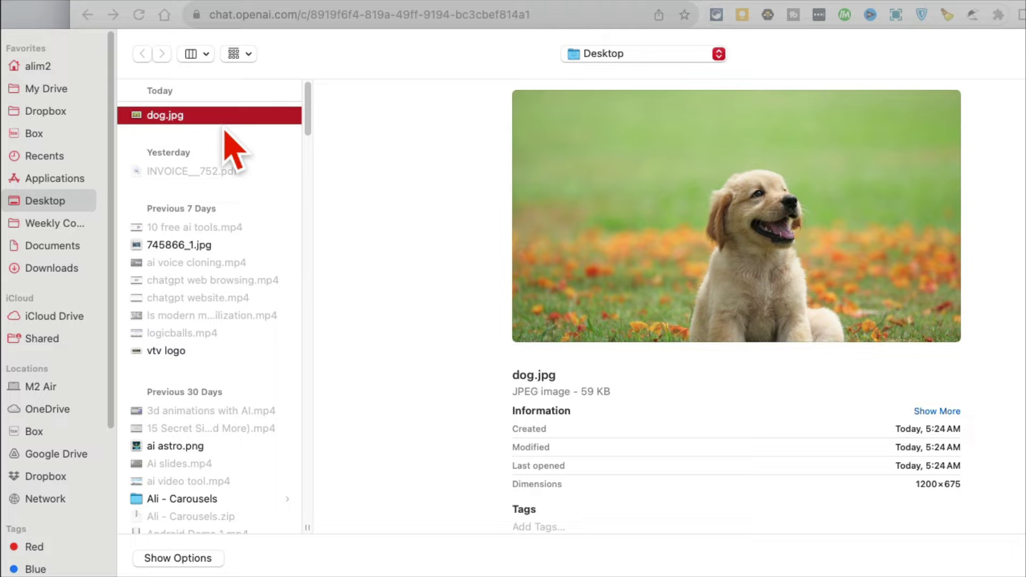
type("food")
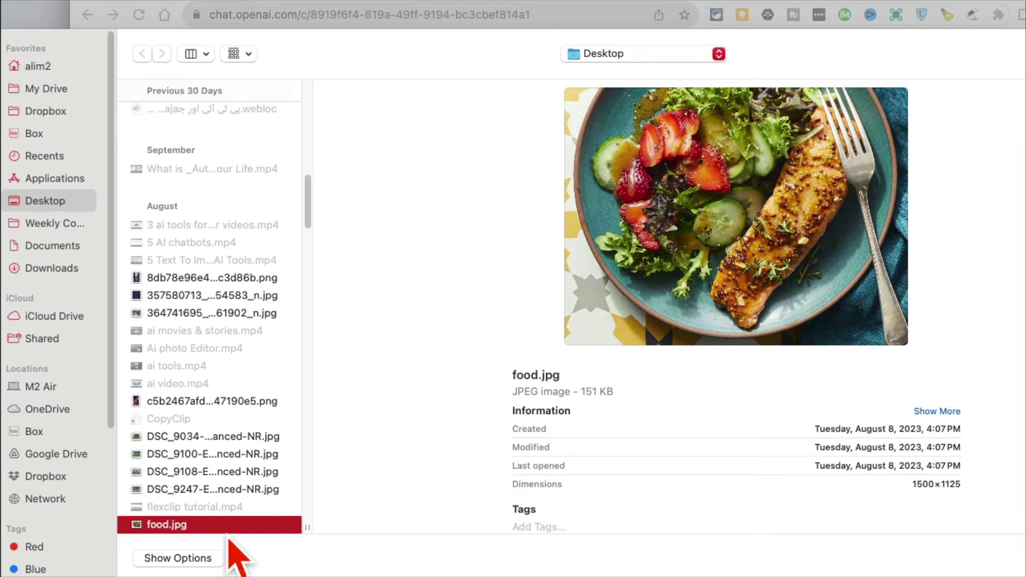
double_click(227, 526)
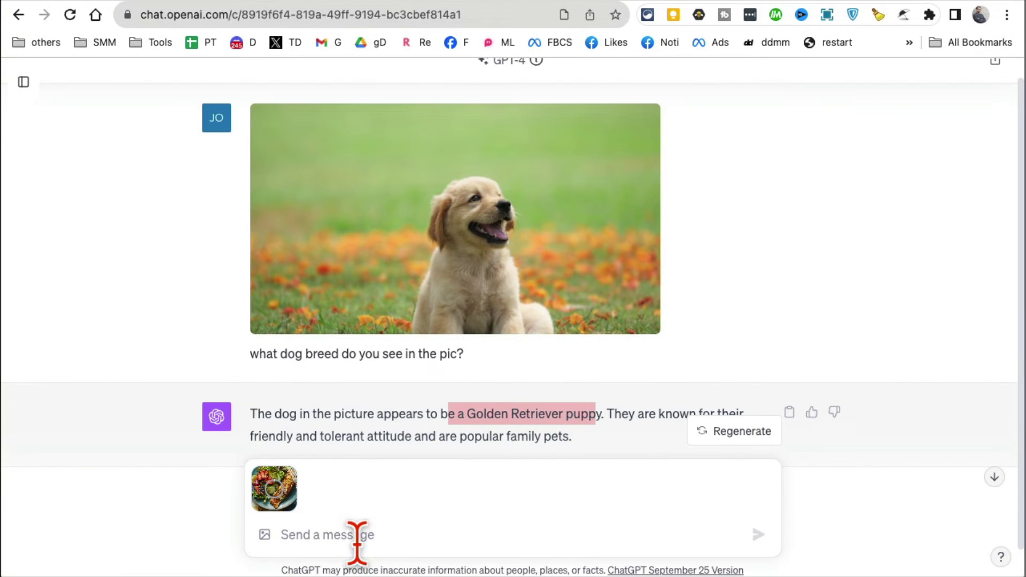
left_click(308, 536)
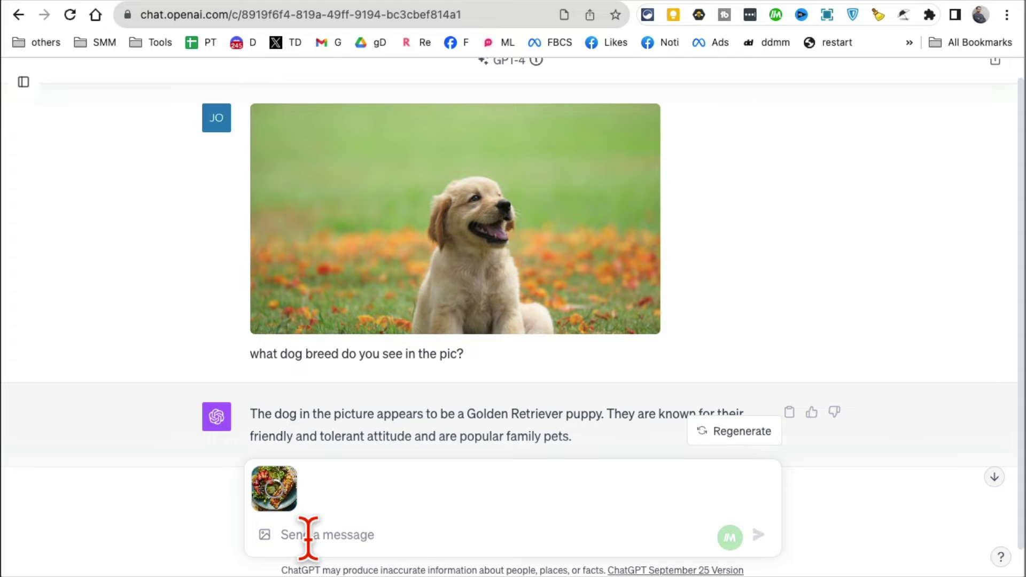
type("what do you s")
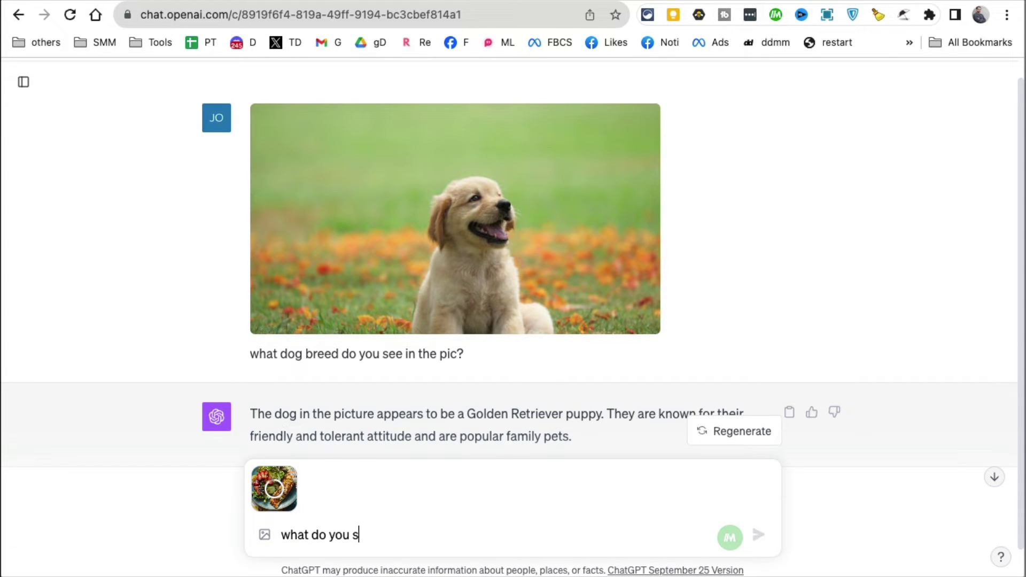
type("ee in this pic")
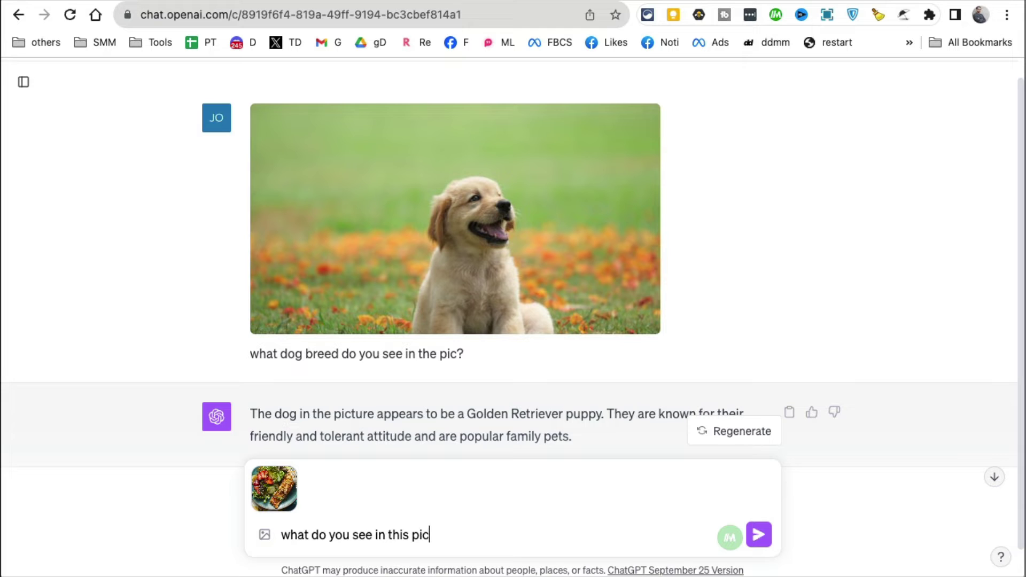
key("Return")
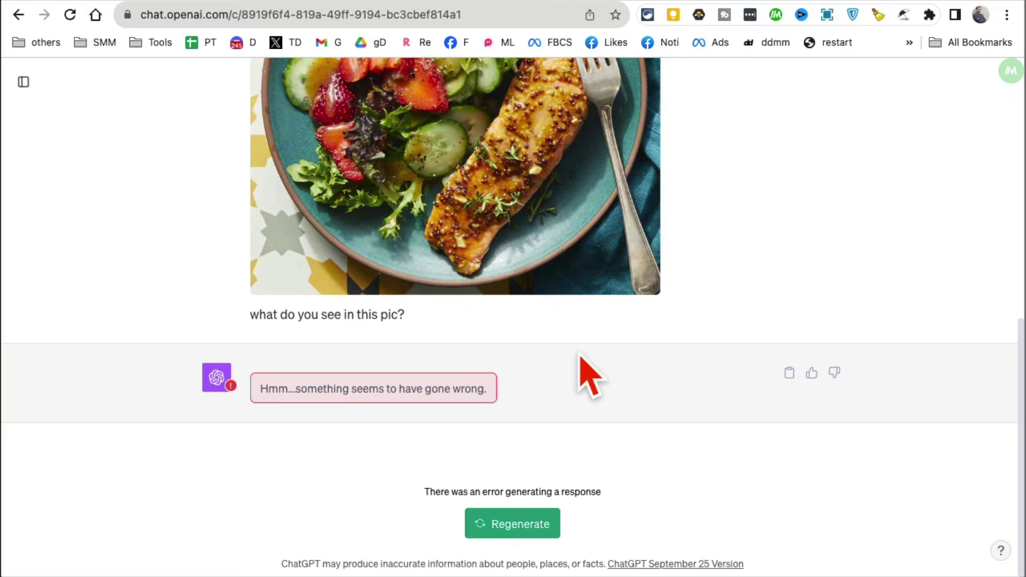
Regenerate the failed reply to get the glazed salmon description, then draft 'how an i cook this? share all he steps?'.
left_click(530, 525)
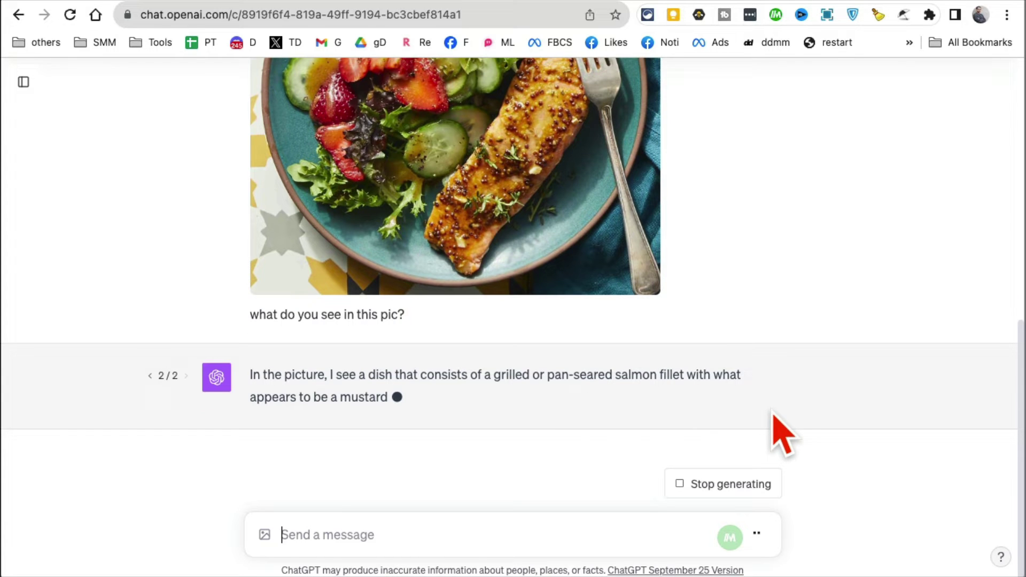
scroll(552, 187, "up", 3)
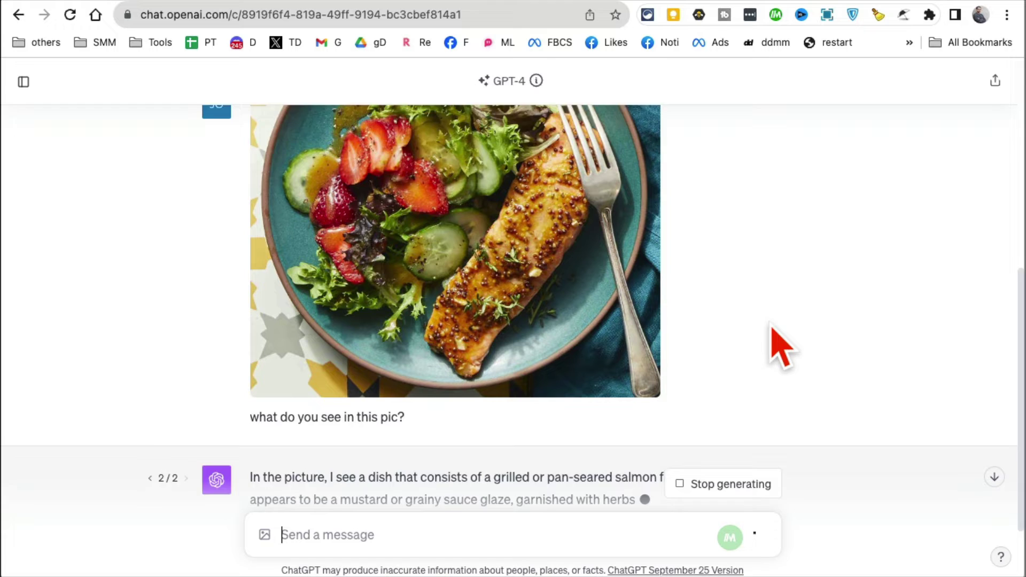
scroll(769, 343, "down", 3)
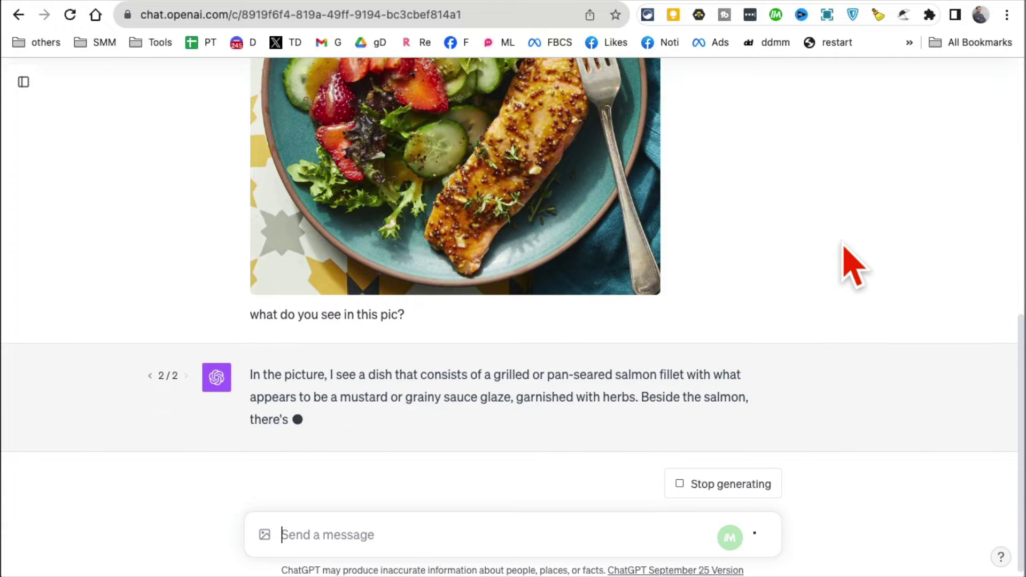
scroll(855, 257, "up", 1)
scroll(850, 265, "up", 1)
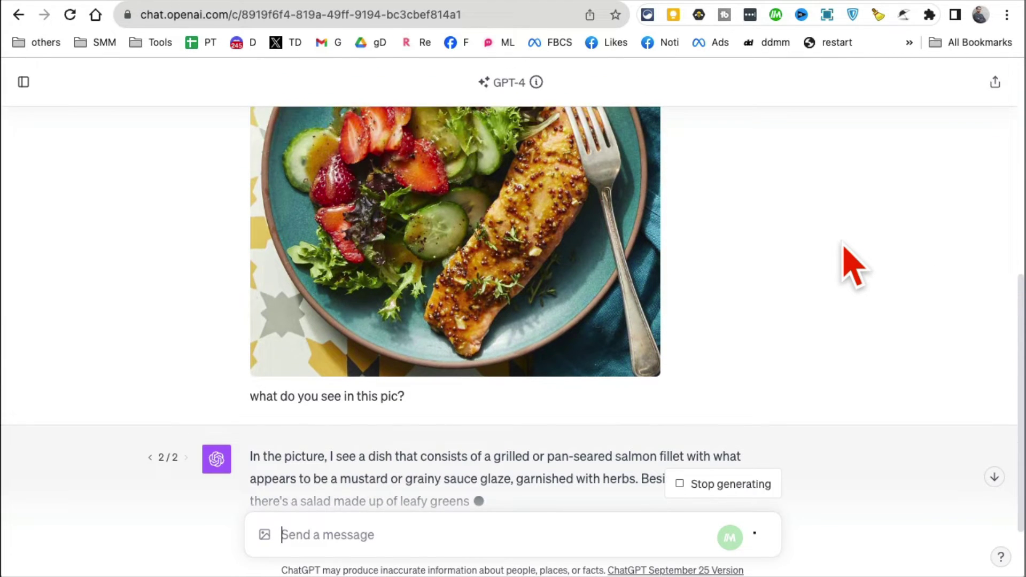
scroll(994, 147, "down", 3)
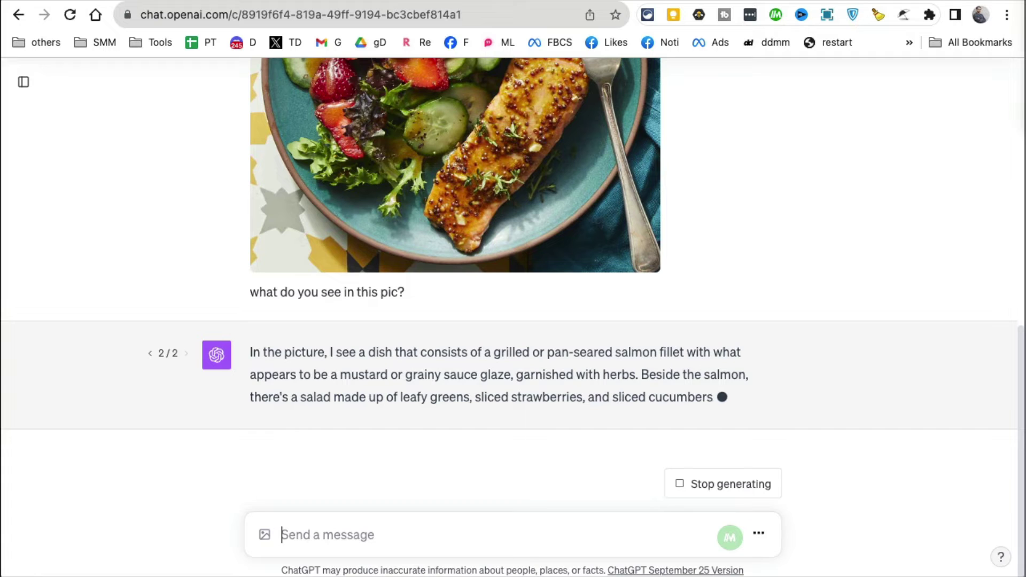
type("how an i cook this? share all he steps?")
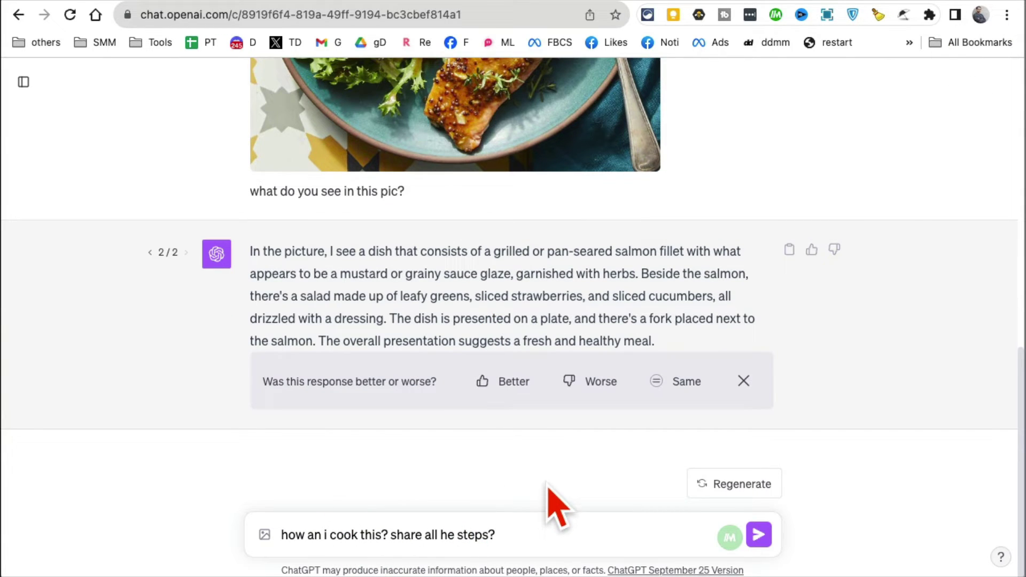
Send the 'how an i cook this? share all he steps?' question and follow the recipe reply.
scroll(759, 367, "up", 8)
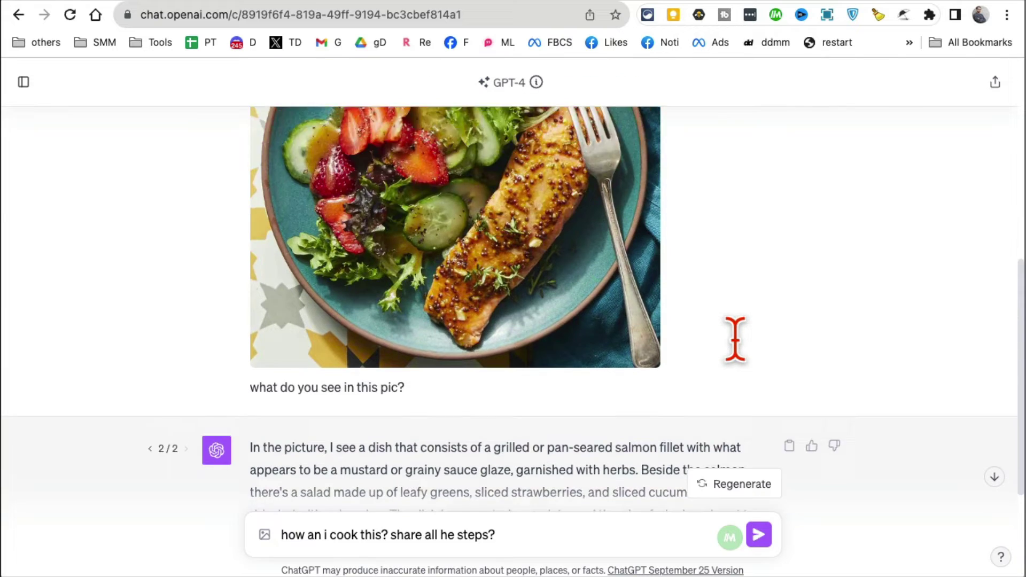
scroll(532, 389, "down", 6)
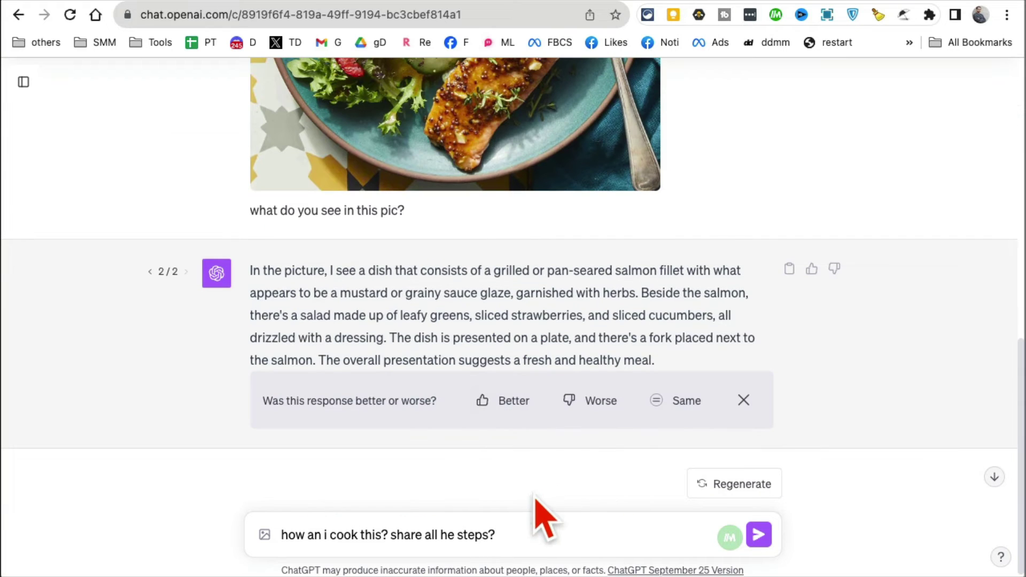
left_click(770, 538)
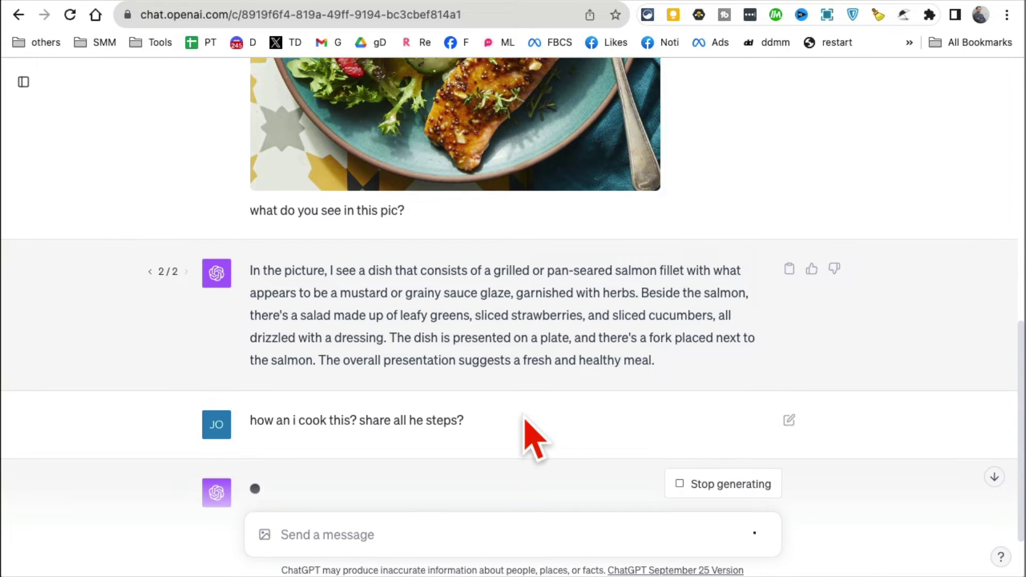
scroll(535, 441, "down", 2)
scroll(532, 441, "down", 1)
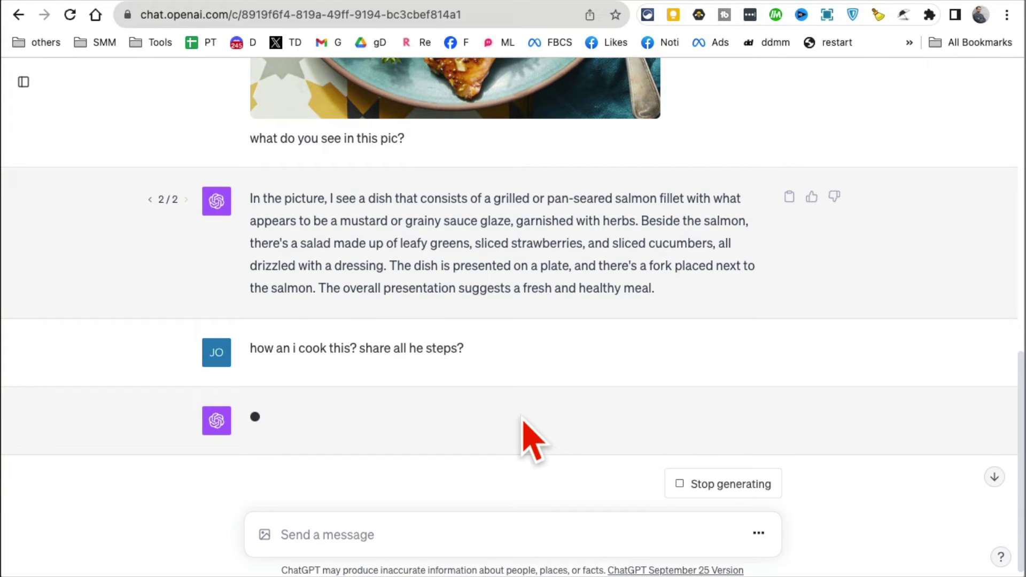
scroll(532, 441, "up", 7)
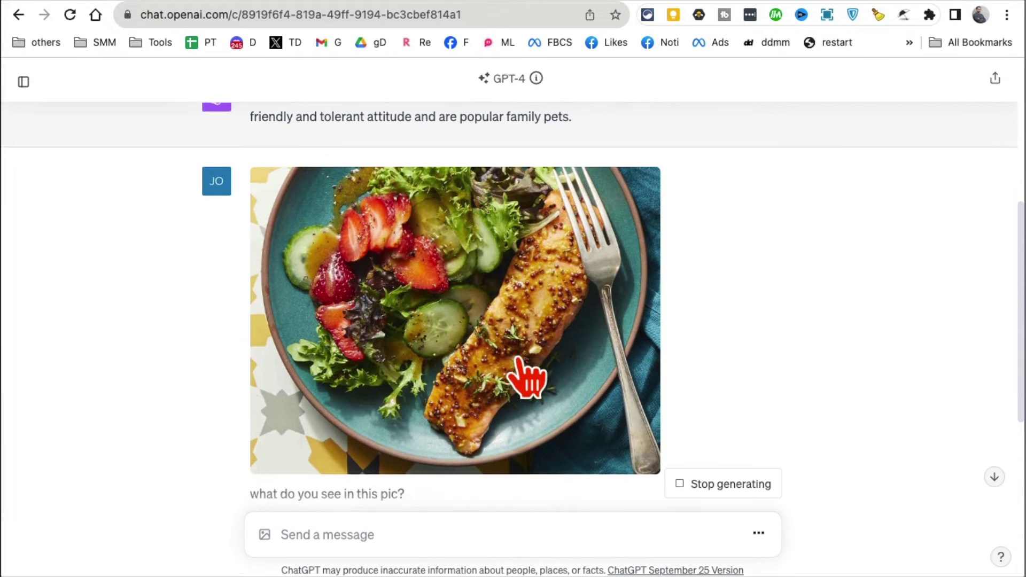
scroll(527, 378, "down", 5)
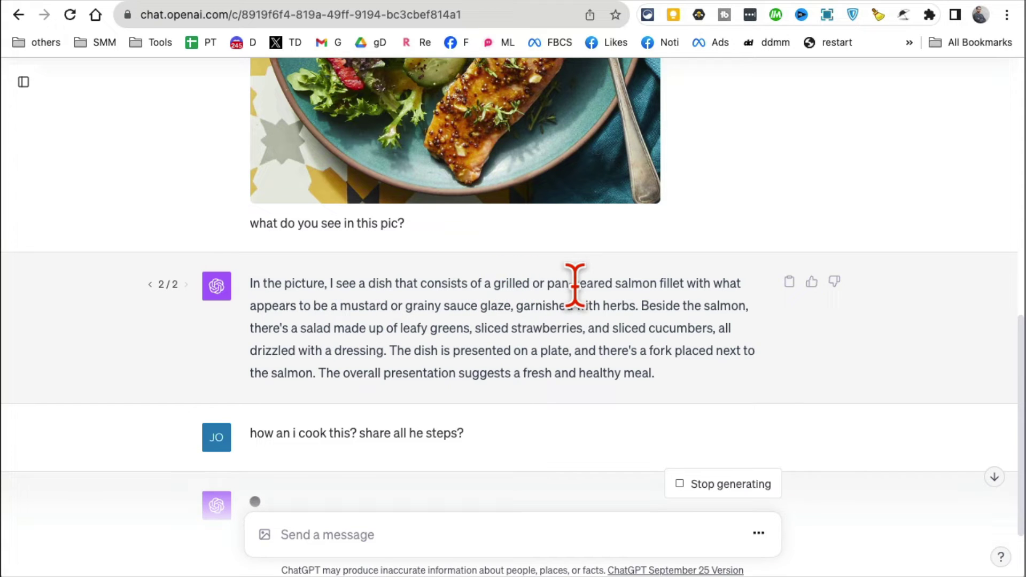
Read the Honey Mustard Glazed Salmon recipe as it streams and stop it at step 2.
scroll(575, 277, "down", 2)
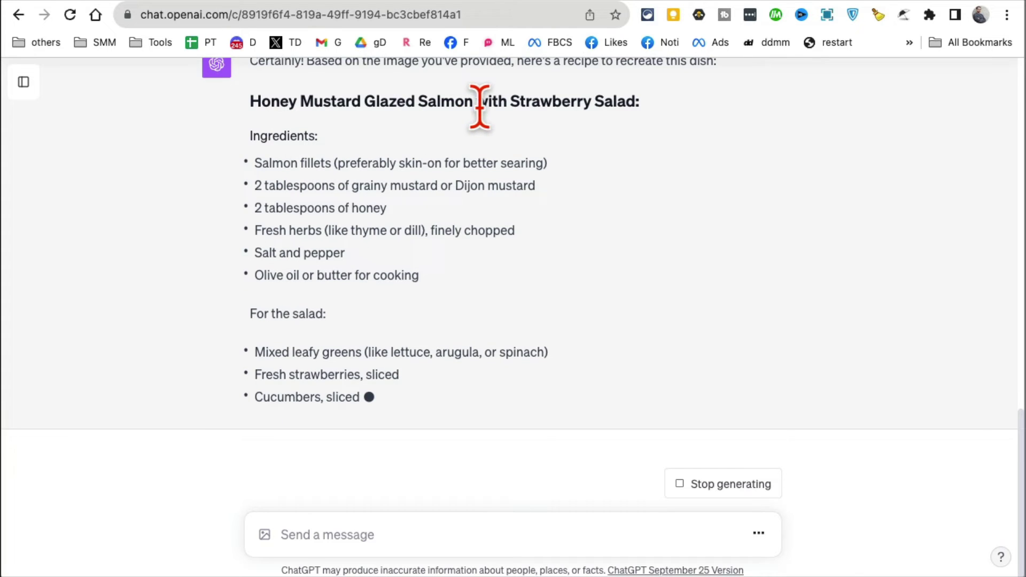
scroll(546, 174, "up", 3)
scroll(544, 176, "up", 10)
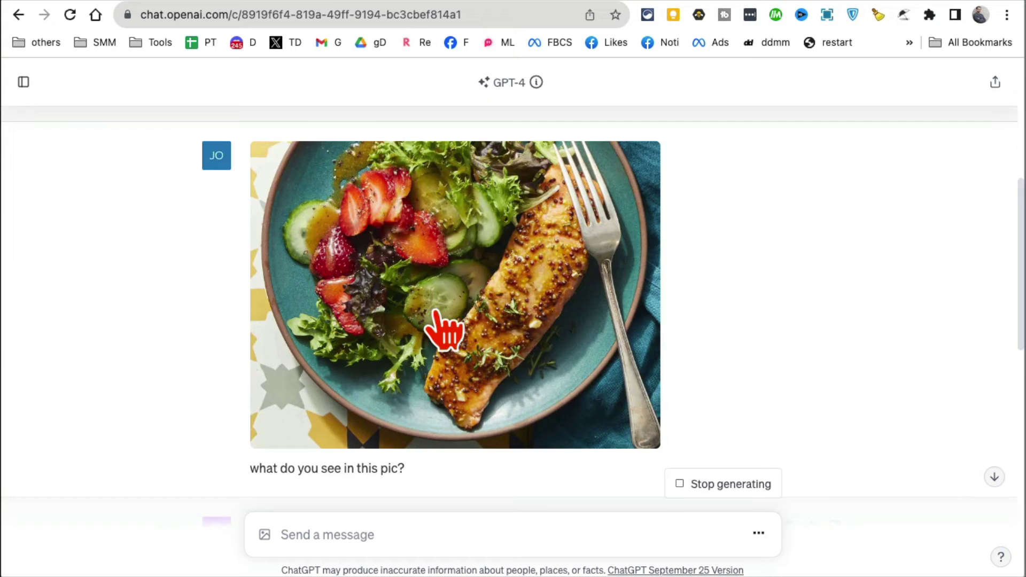
scroll(447, 327, "down", 10)
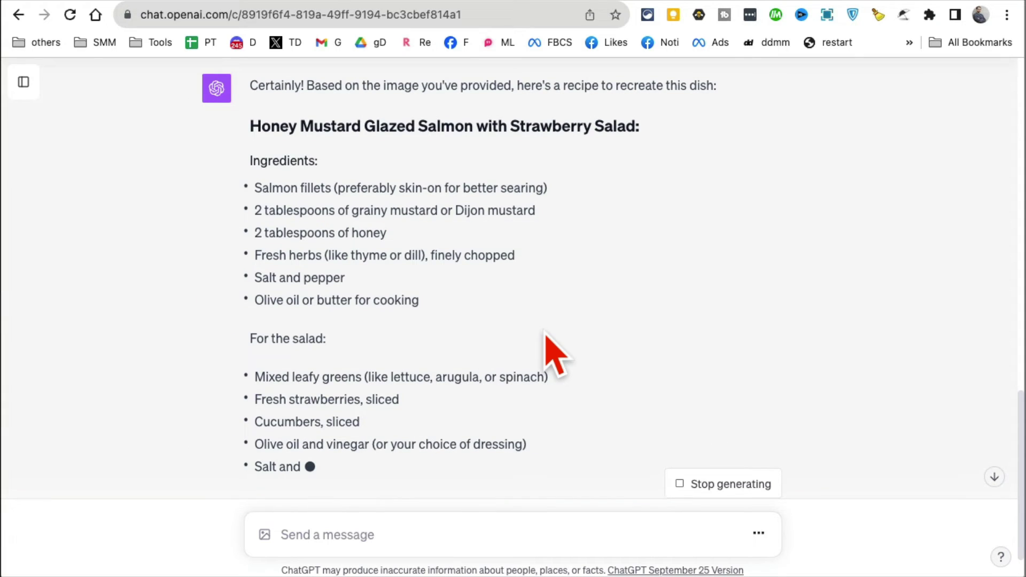
left_click_drag(255, 179, 353, 326)
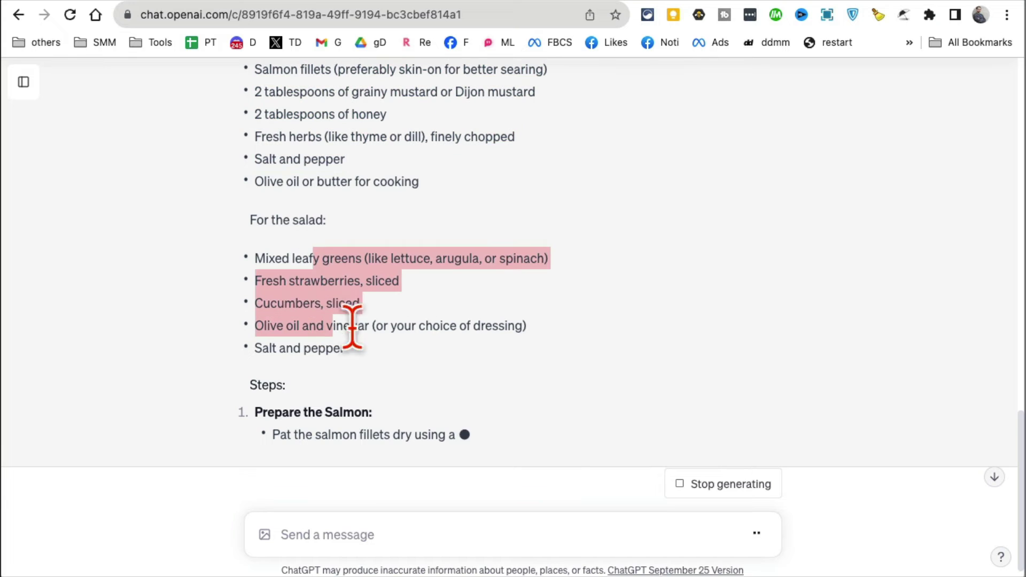
scroll(412, 321, "down", 2)
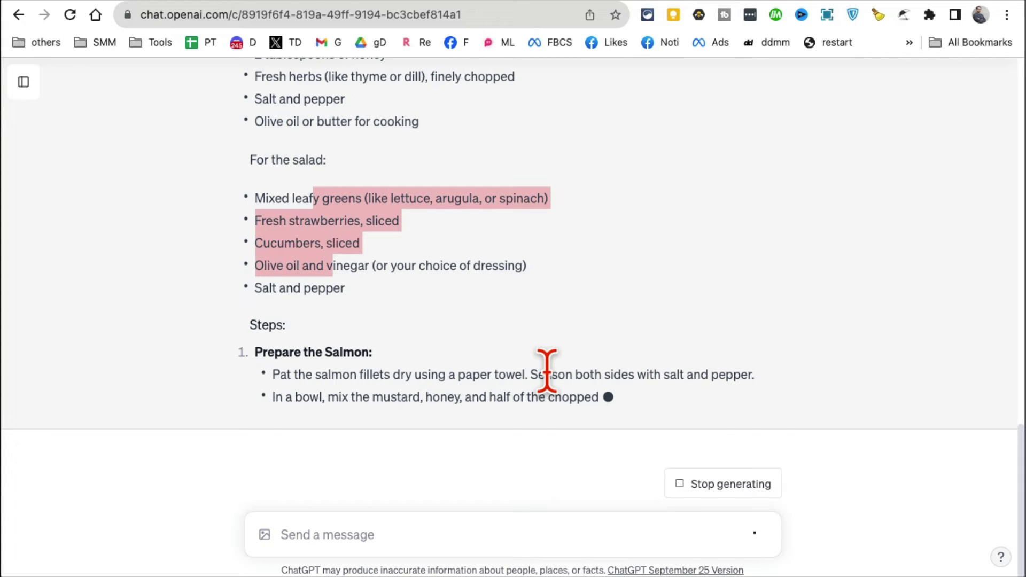
left_click(706, 485)
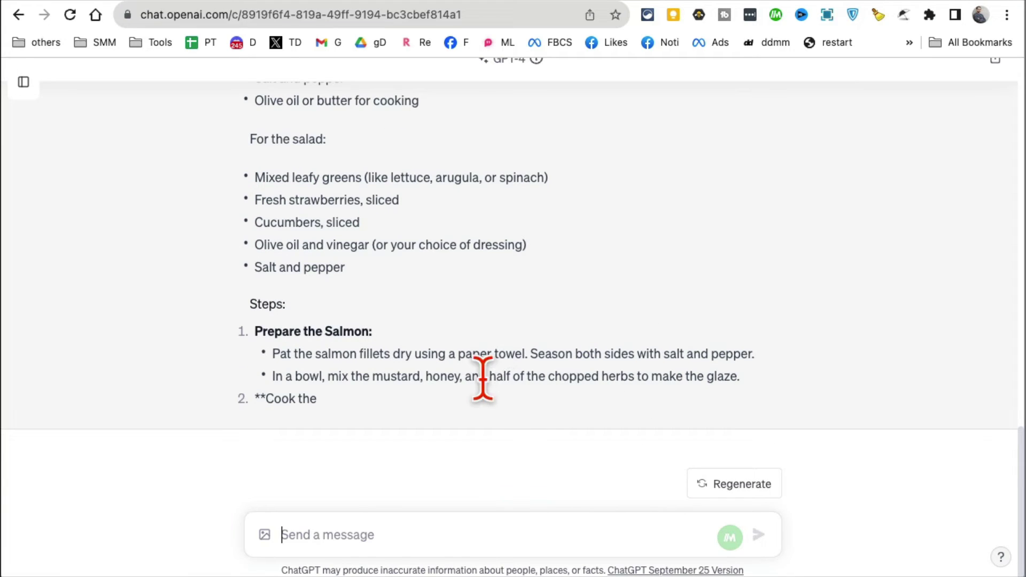
Attach room.jpg from the Desktop to a new message.
left_click(285, 532)
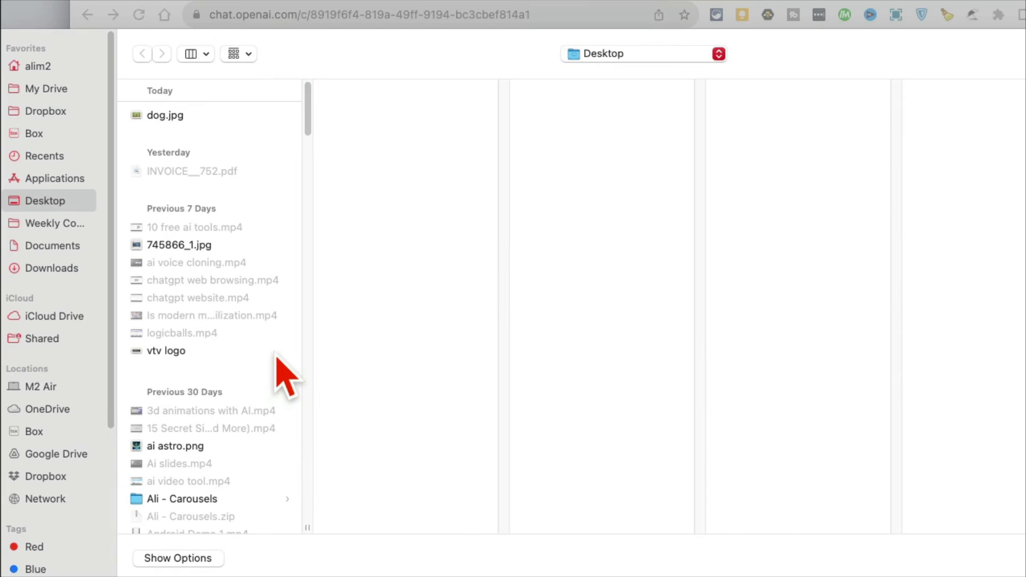
left_click(126, 118)
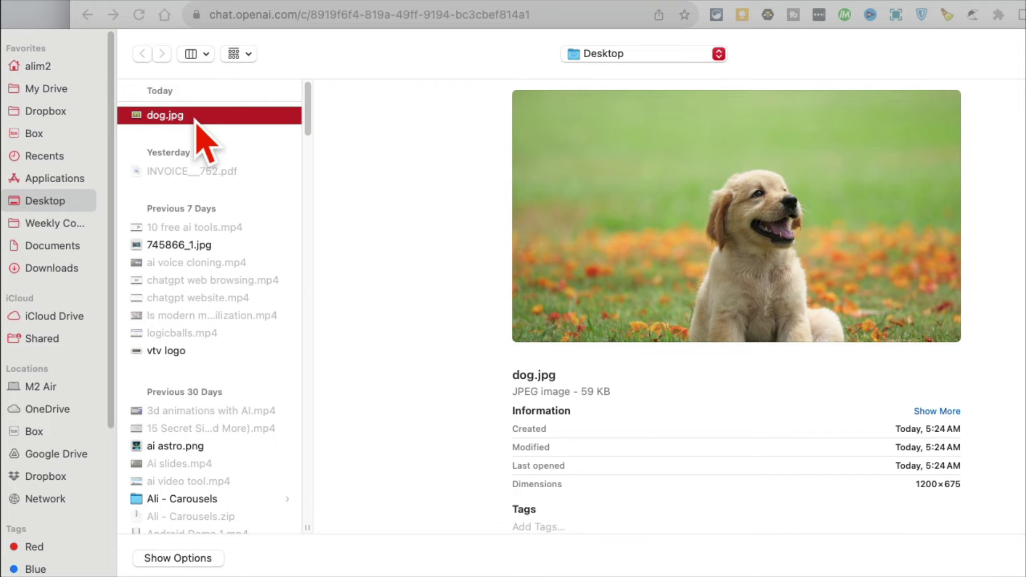
type("ra")
key("Down")
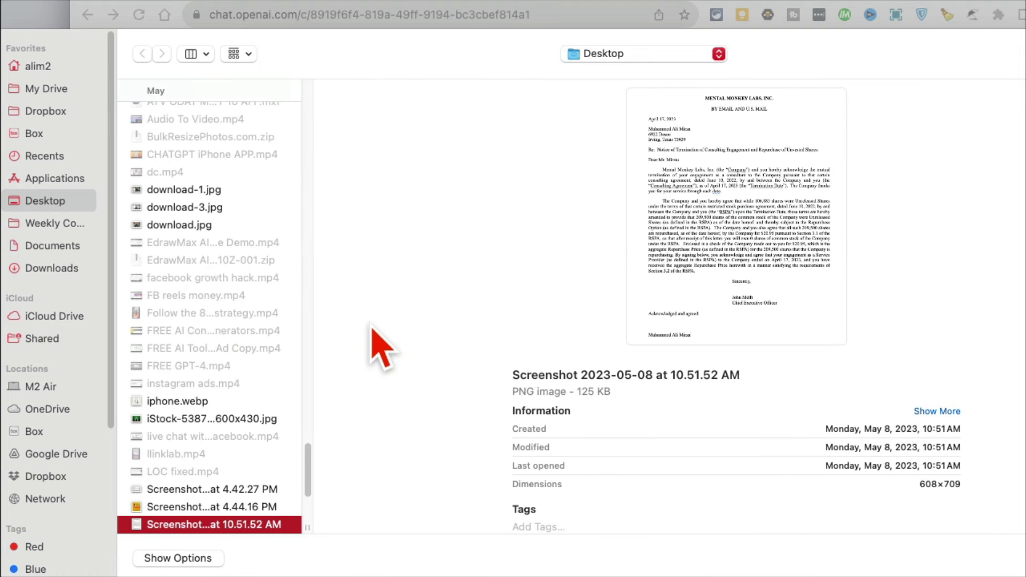
left_click_drag(312, 473, 310, 496)
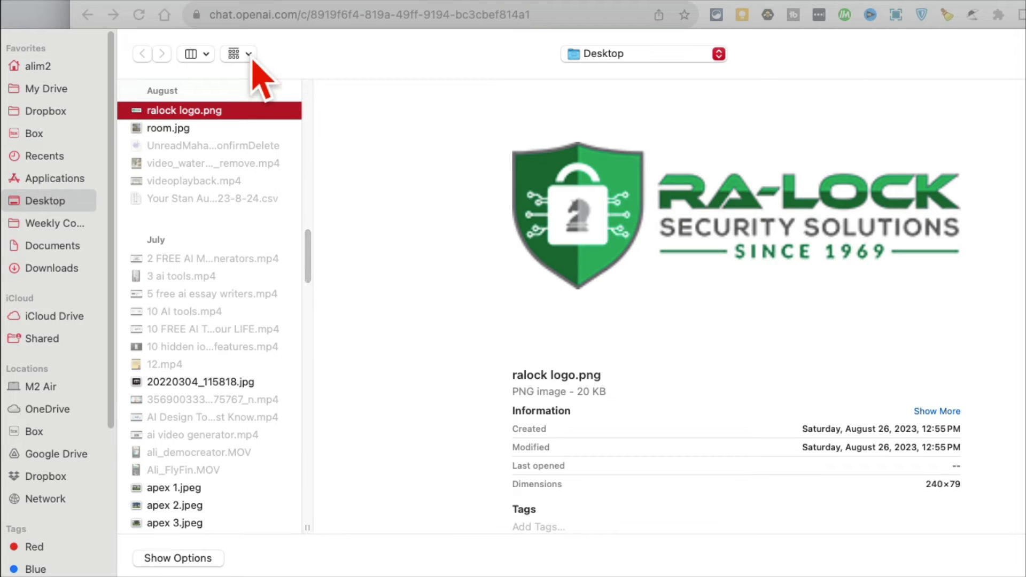
left_click(193, 129)
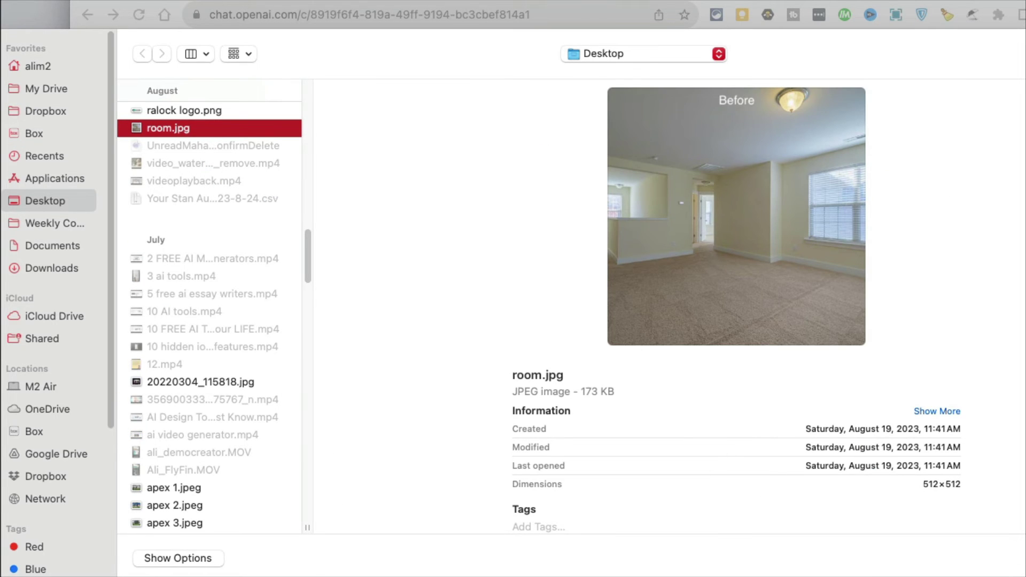
key("Return")
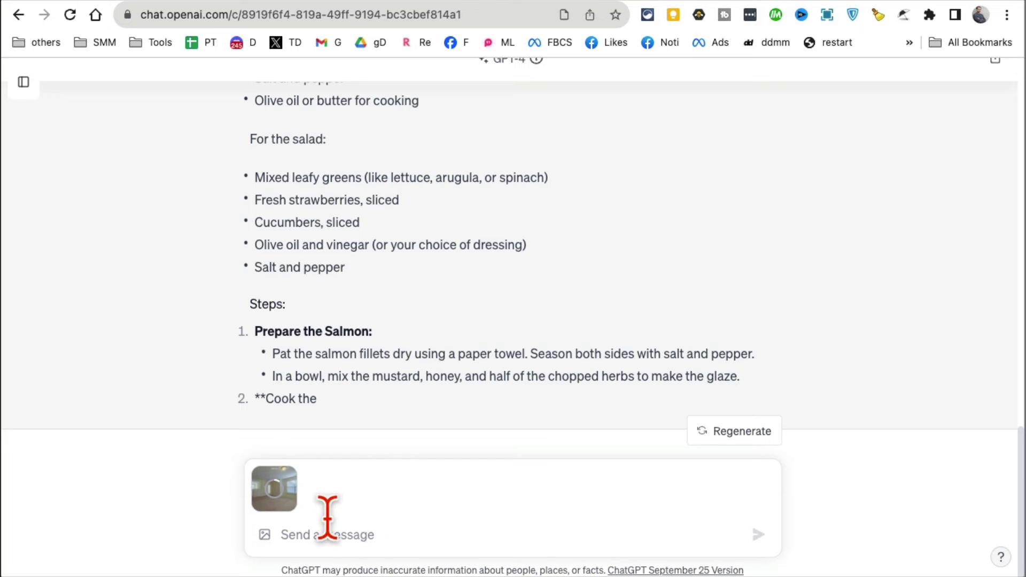
Send the room photo with 'how can i decorate this empty room?' and follow the suggestions.
type("how c")
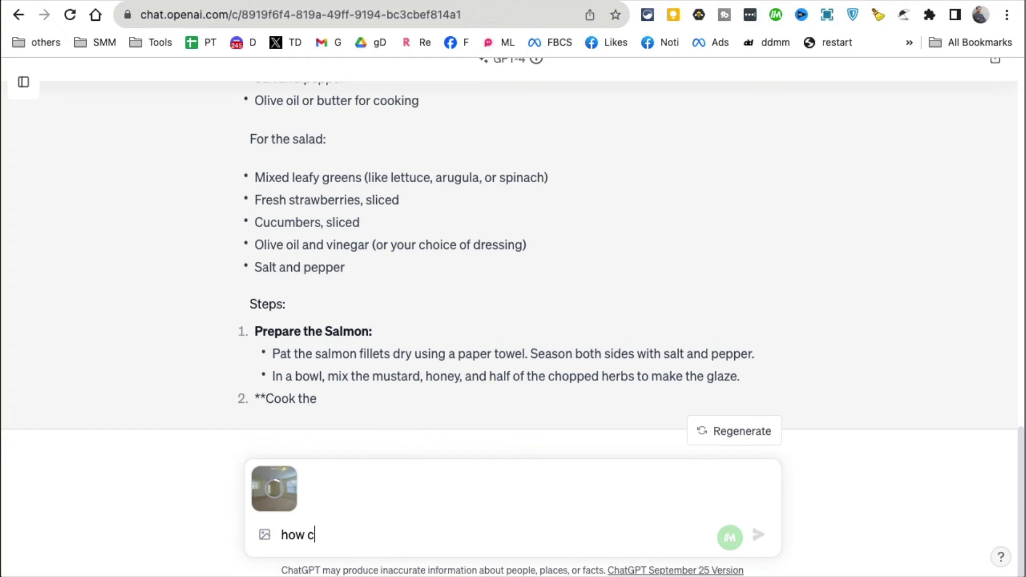
type("an i decorate this empty room?")
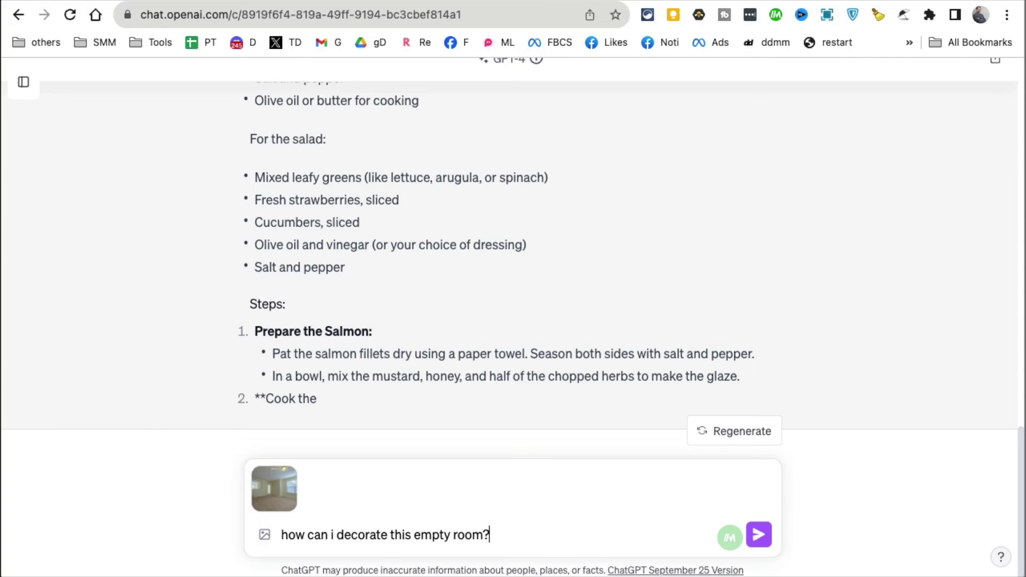
key("Return")
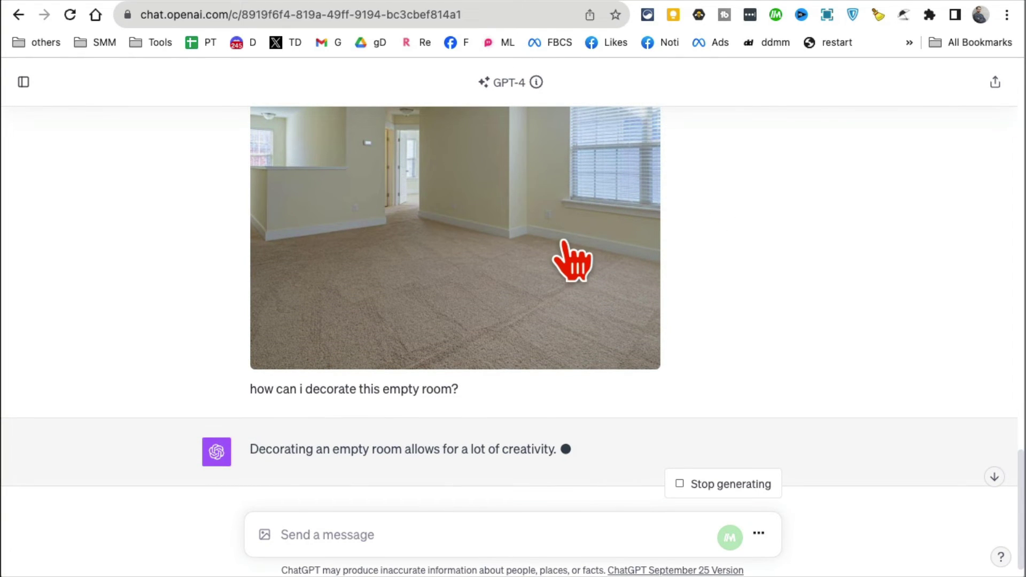
scroll(535, 257, "up", 1)
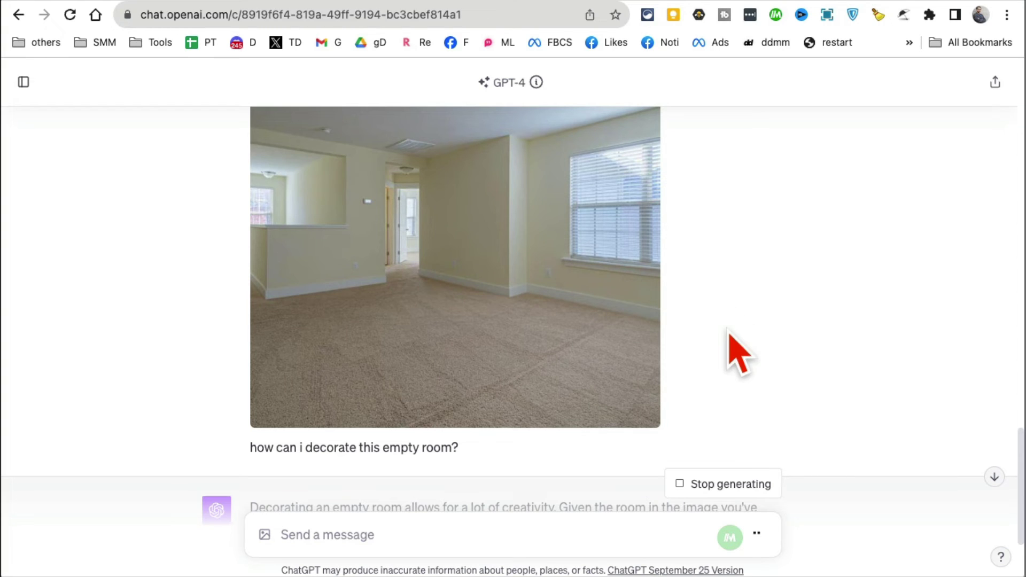
scroll(786, 343, "down", 3)
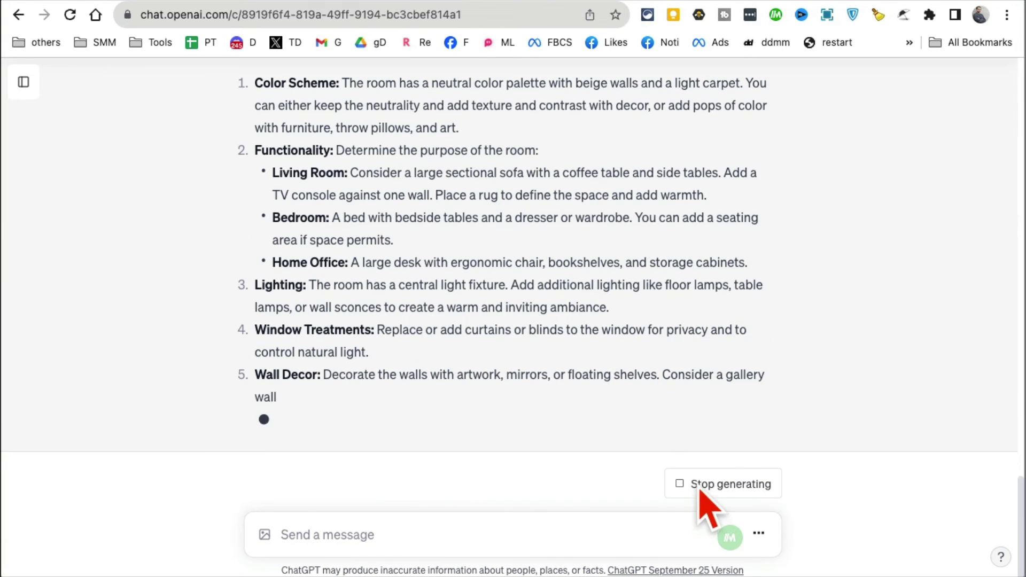
Stop the reply at Wall Decor, then highlight the Living Room, Bedroom and Home Office suggestions.
left_click(694, 486)
scroll(583, 414, "up", 3)
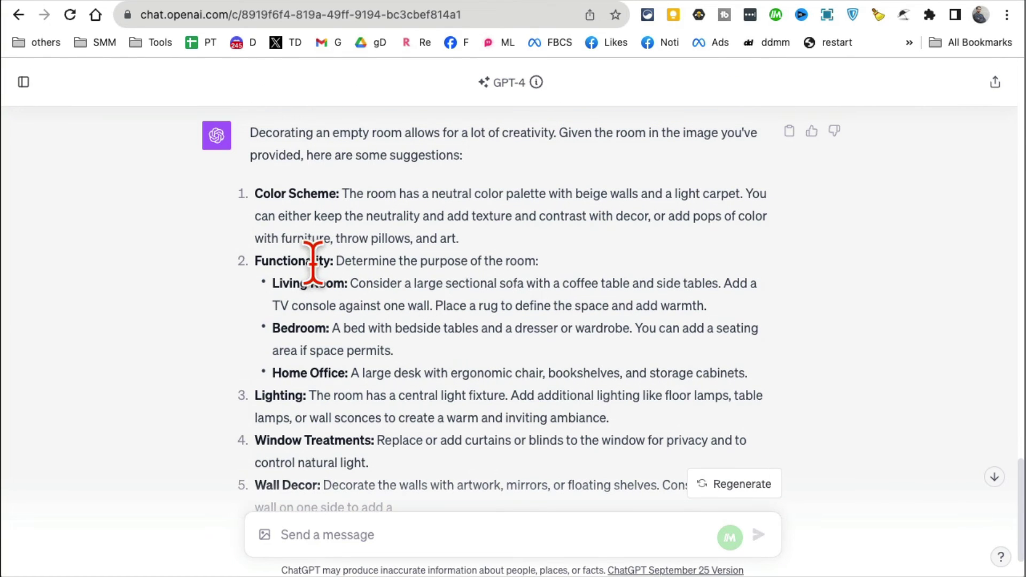
left_click_drag(312, 262, 583, 374)
left_click_drag(346, 284, 283, 280)
left_click_drag(352, 285, 452, 305)
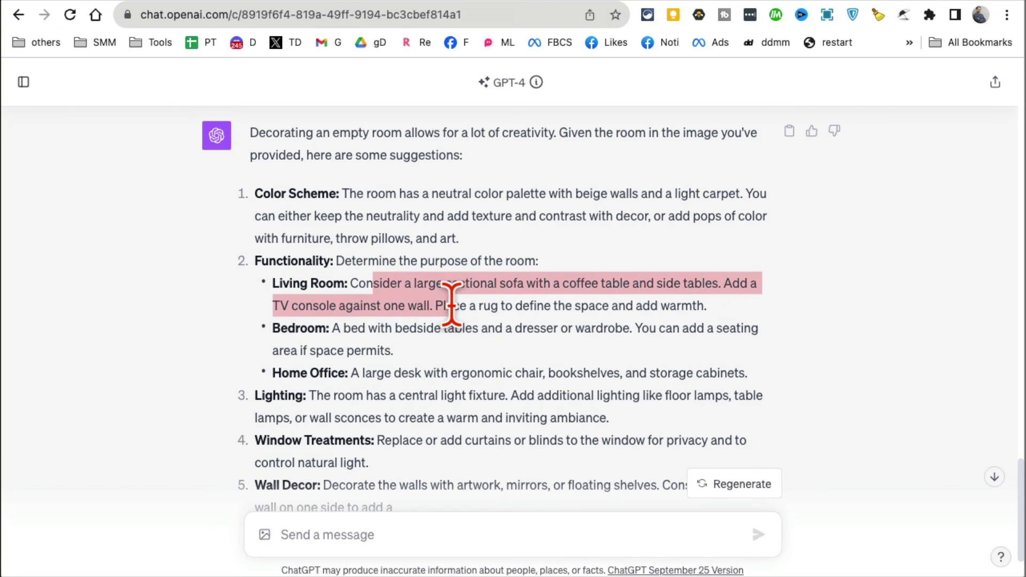
left_click_drag(332, 328, 272, 328)
left_click_drag(367, 327, 273, 373)
left_click_drag(402, 373, 607, 373)
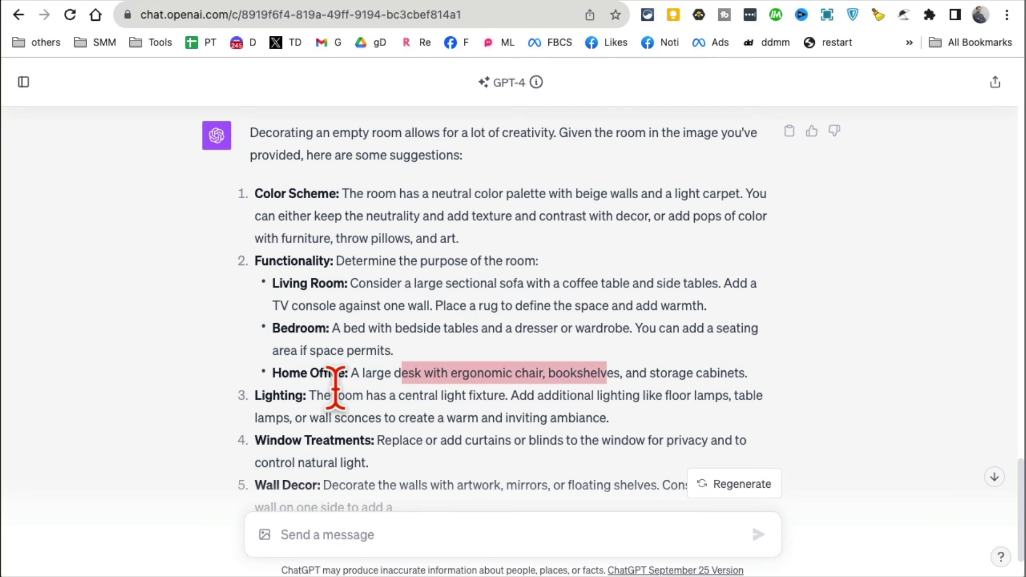
left_click_drag(337, 395, 466, 395)
scroll(545, 419, "up", 8)
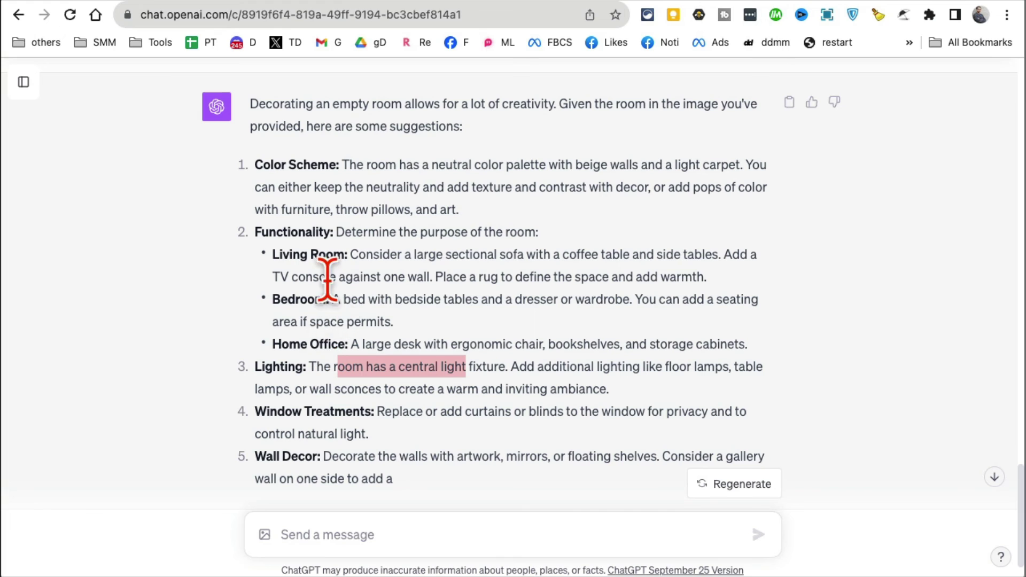
scroll(497, 374, "down", 3)
scroll(517, 371, "up", 15)
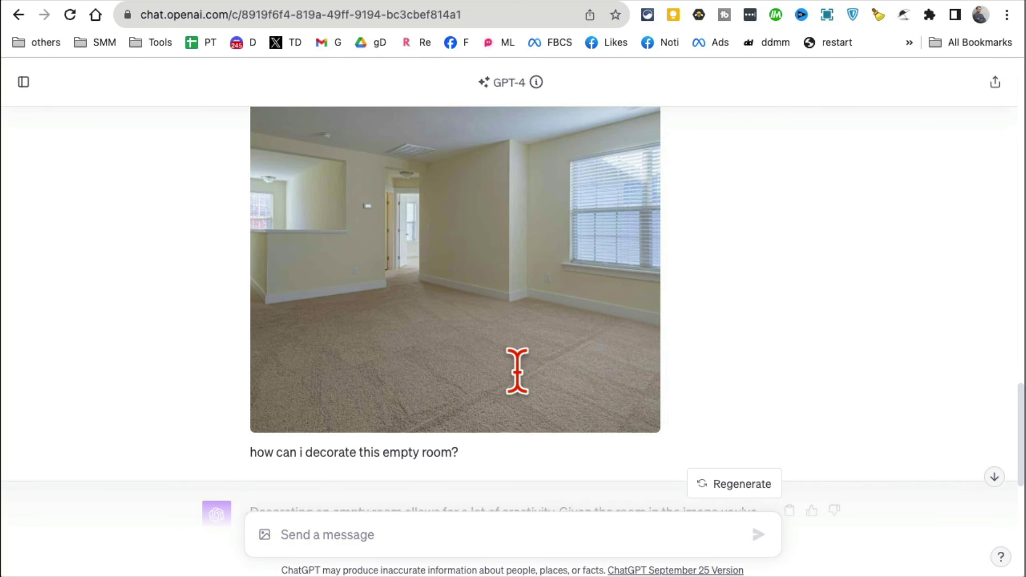
scroll(646, 419, "down", 10)
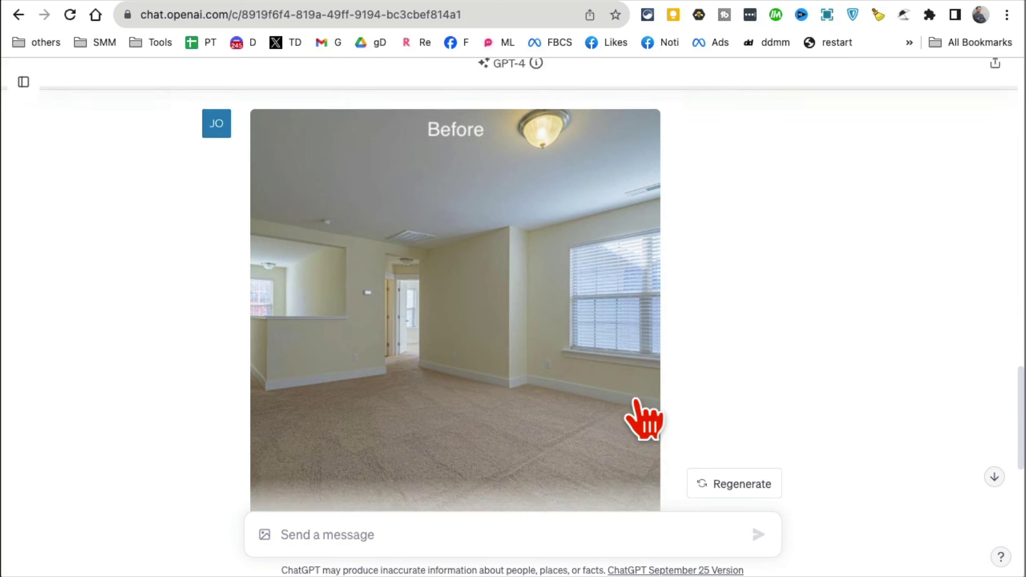
scroll(660, 395, "up", 20)
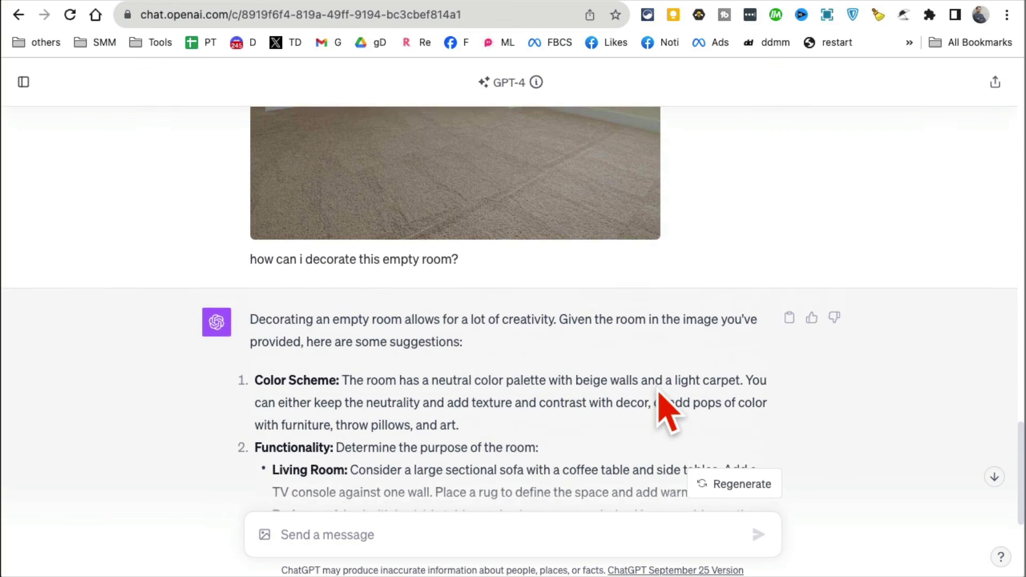
scroll(665, 406, "up", 10)
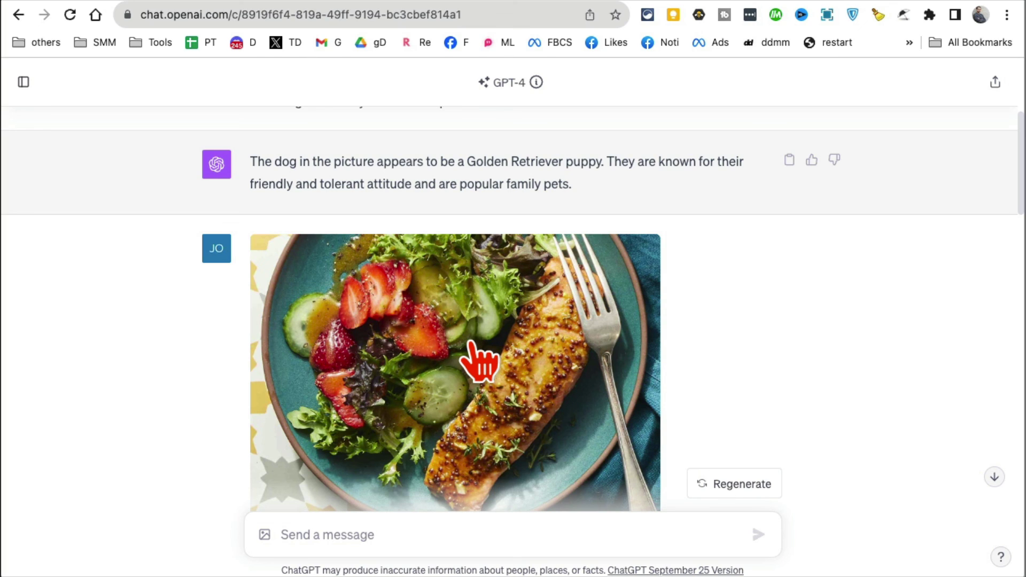
scroll(534, 358, "down", 10)
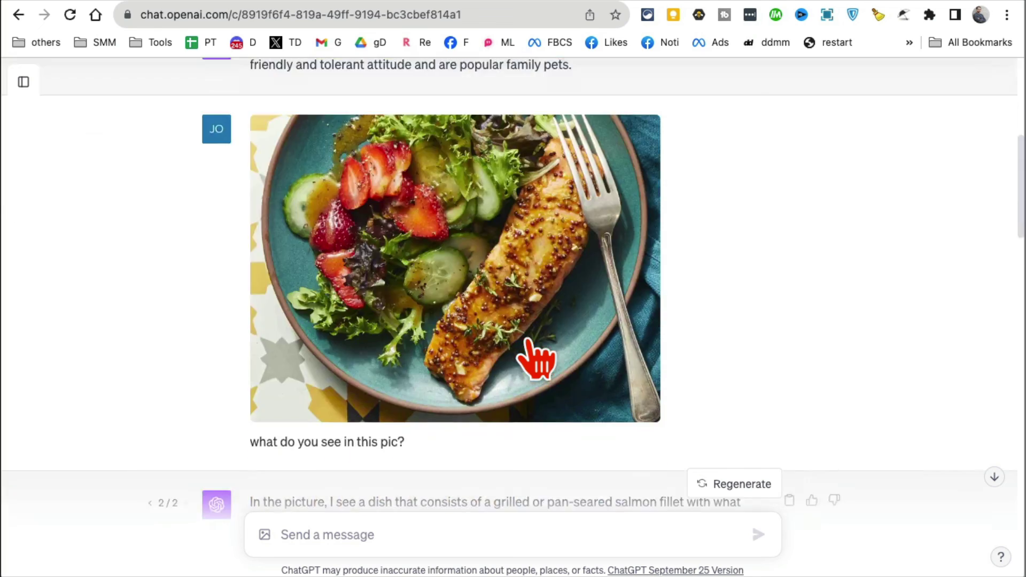
scroll(536, 361, "up", 15)
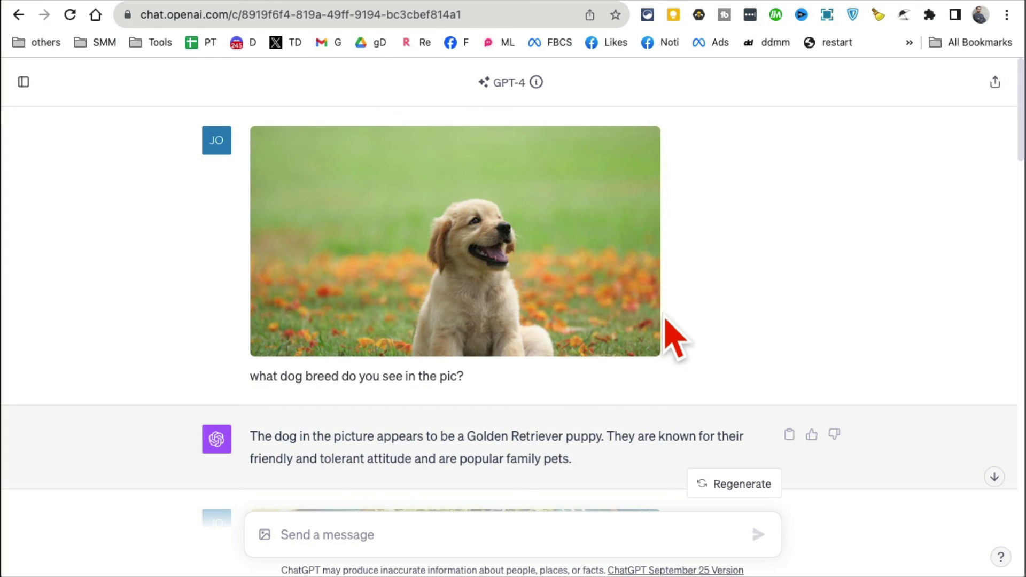
scroll(779, 327, "down", 15)
scroll(784, 330, "down", 7)
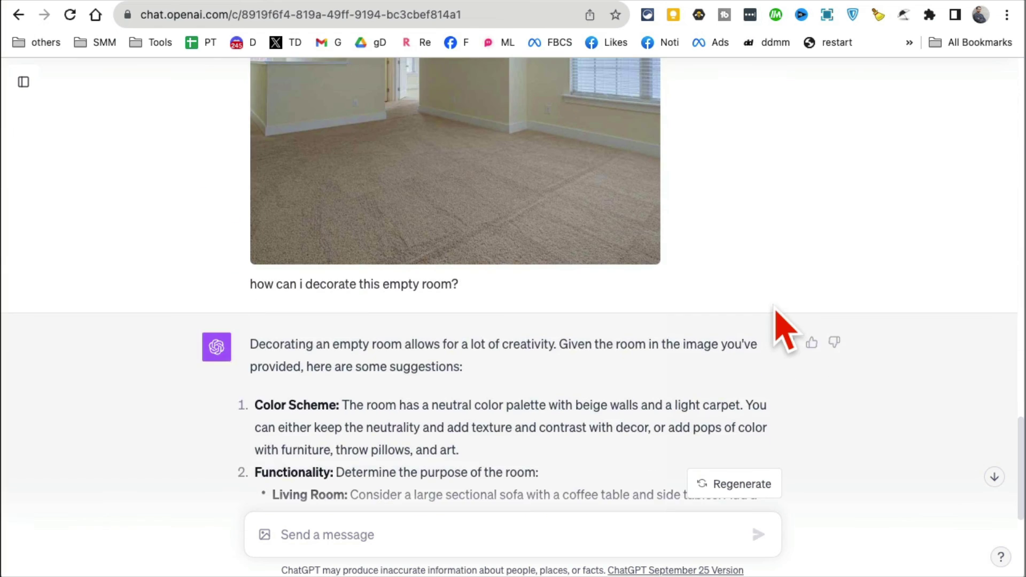
scroll(784, 331, "down", 6)
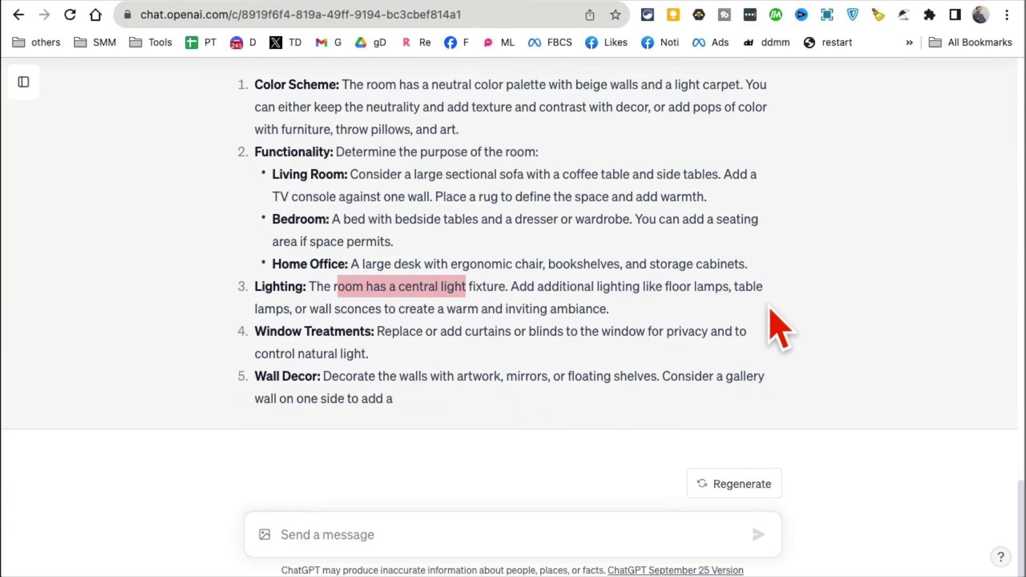
scroll(687, 294, "up", 10)
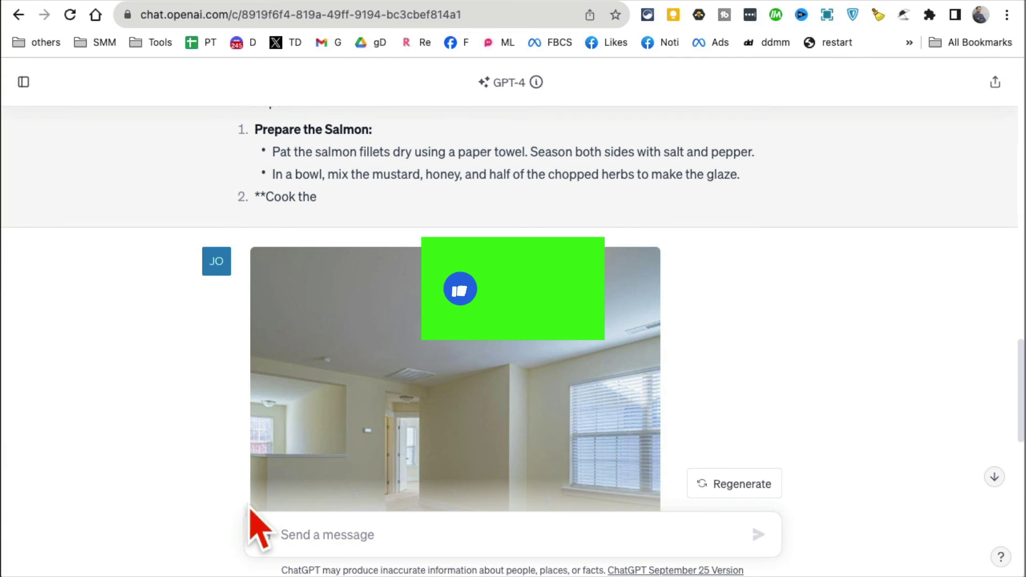